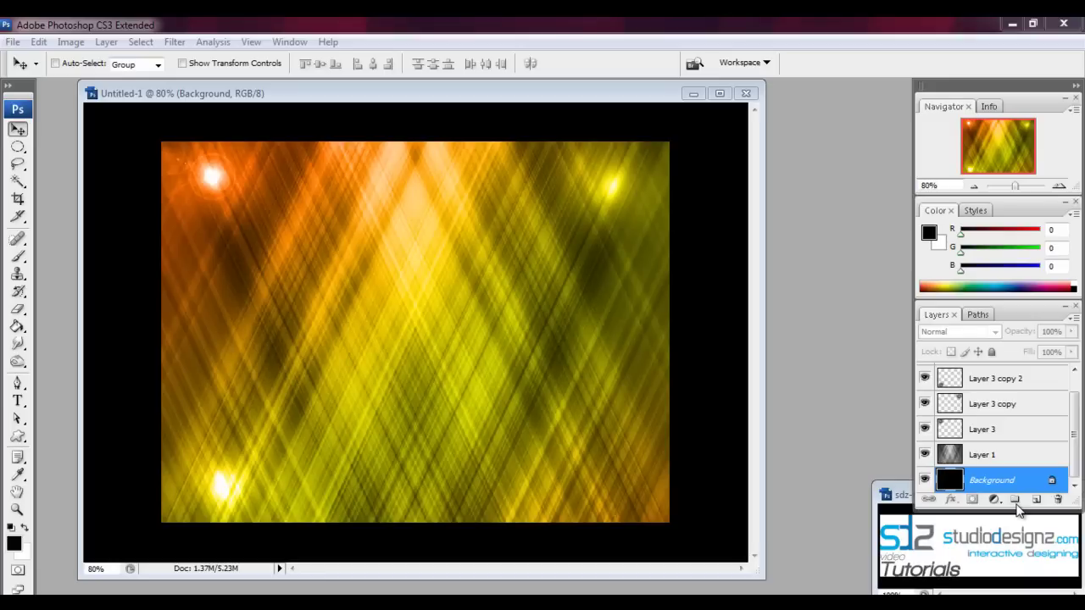
- Create an 800 × 600 px, 72 ppi RGB document named 'Glowing Wallpaper' and enlarge its window
{"action": "left_click", "coordinate": [13, 41]}
{"action": "left_click", "coordinate": [23, 61]}
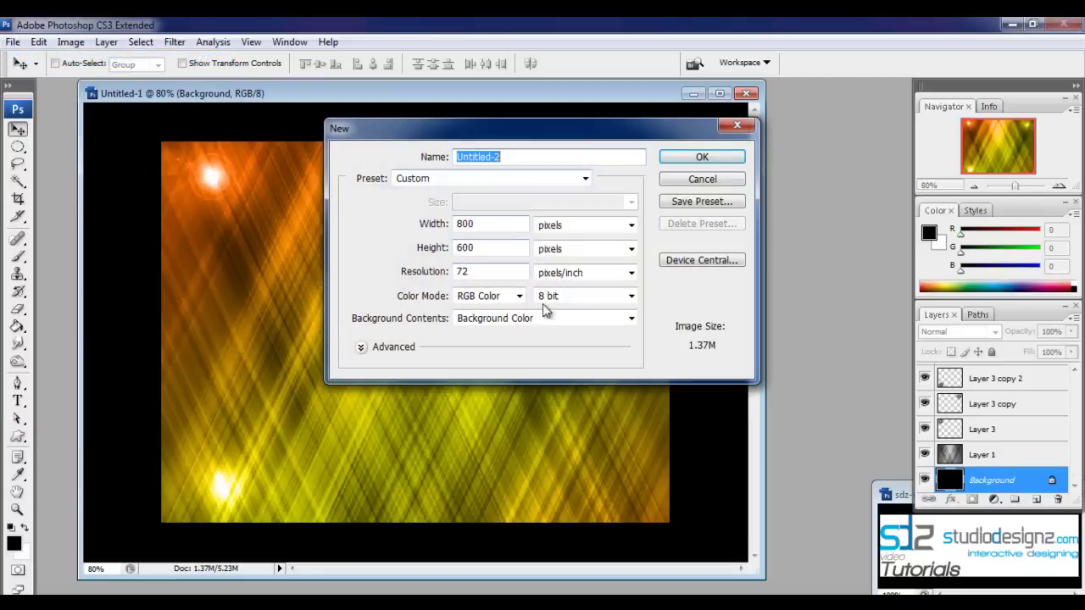
{"action": "left_click", "coordinate": [465, 224]}
{"action": "left_click", "coordinate": [497, 246]}
{"action": "left_click", "coordinate": [503, 158]}
{"action": "type", "text": "Glowing Wallpaper"}
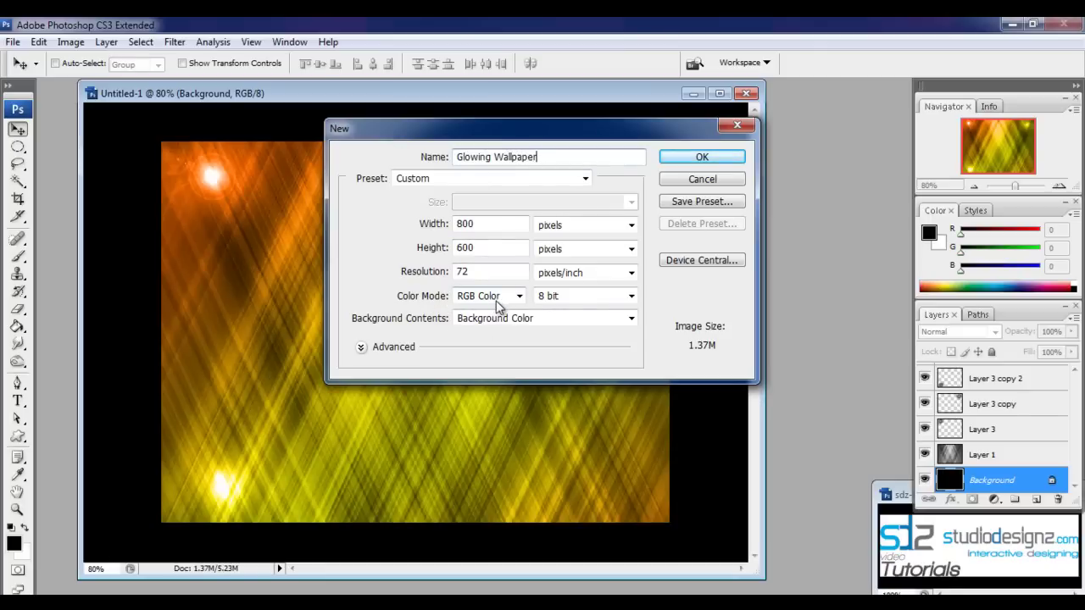
{"action": "left_click", "coordinate": [700, 158]}
{"action": "left_click_drag", "start_coordinate": [511, 458], "coordinate": [750, 591]}
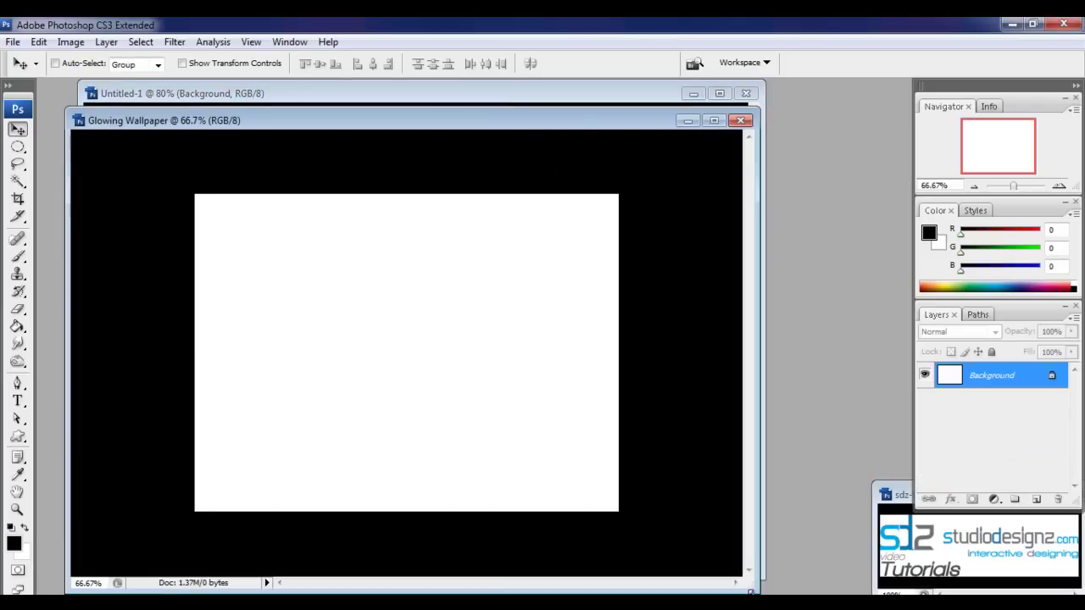
- Move the Glowing Wallpaper window over Untitled-1, zoom to 80%, and choose the Paint Bucket tool
{"action": "left_click_drag", "start_coordinate": [625, 125], "coordinate": [656, 99]}
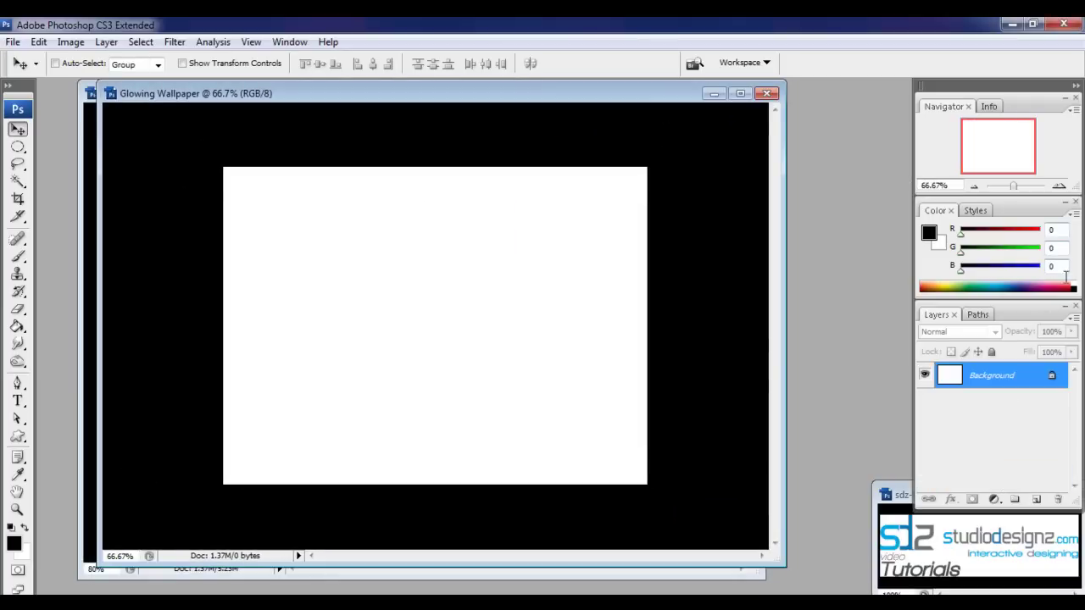
{"action": "left_click", "coordinate": [934, 186]}
{"action": "type", "text": "80"}
{"action": "key", "text": "Return"}
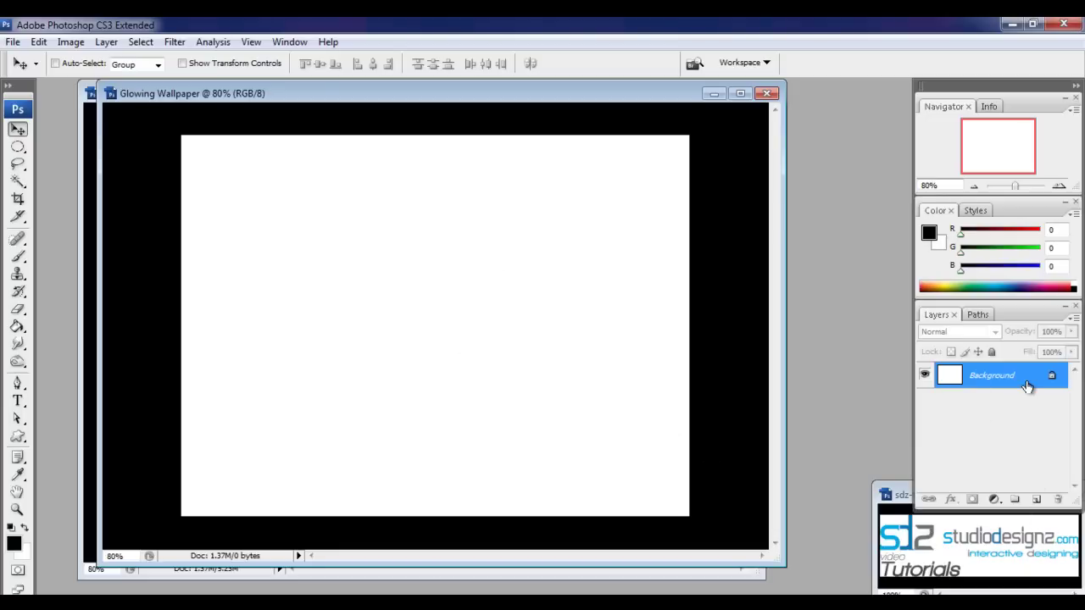
{"action": "left_click", "coordinate": [17, 328]}
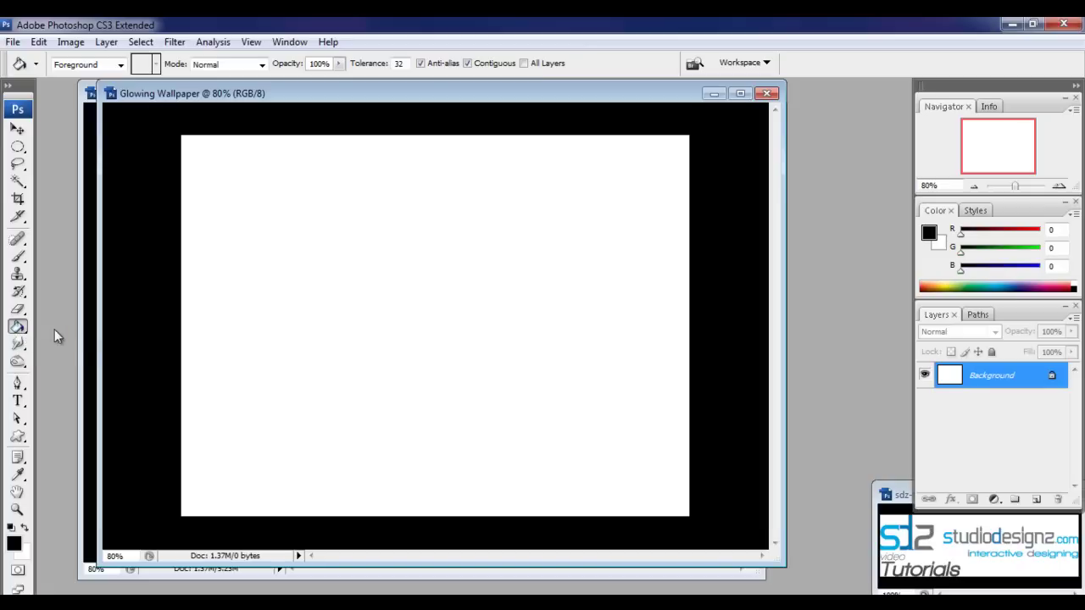
- Fill the white background with black and add a new empty Layer 1 above it
{"action": "right_click", "coordinate": [18, 328]}
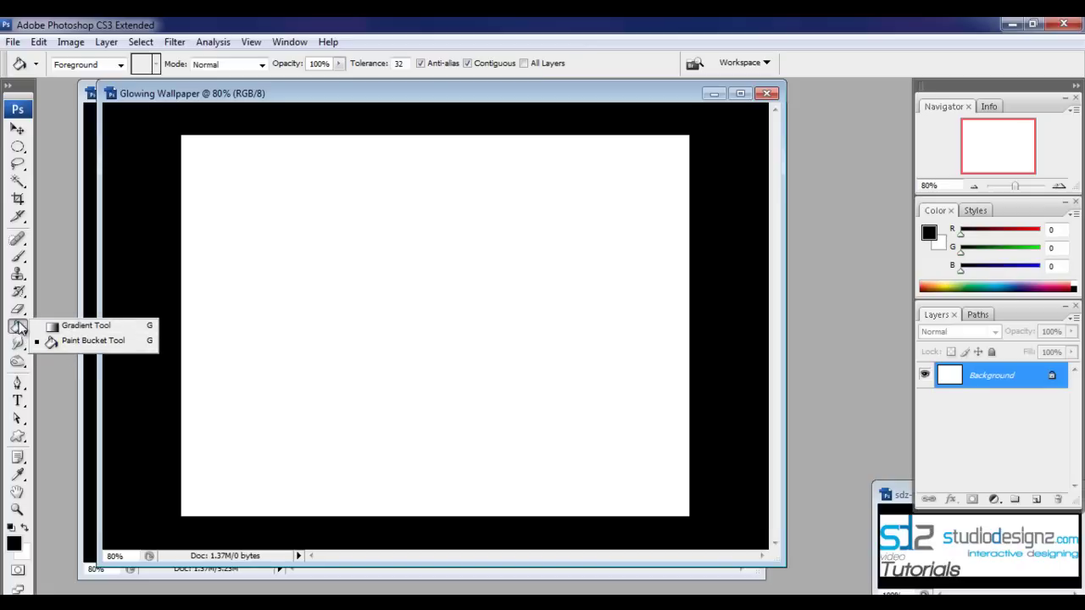
{"action": "left_click", "coordinate": [86, 342]}
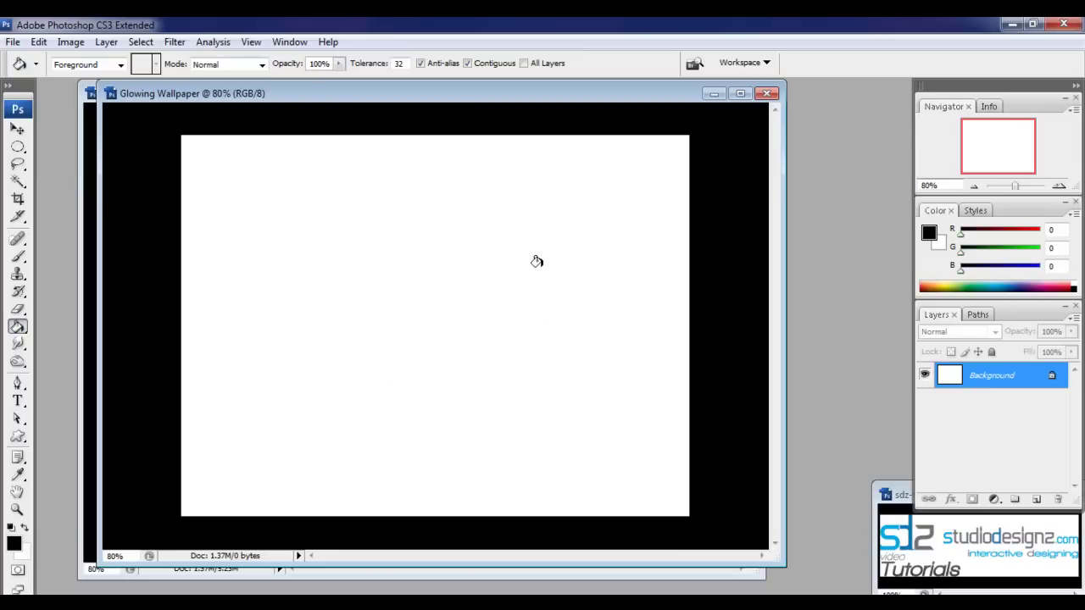
{"action": "left_click", "coordinate": [411, 256]}
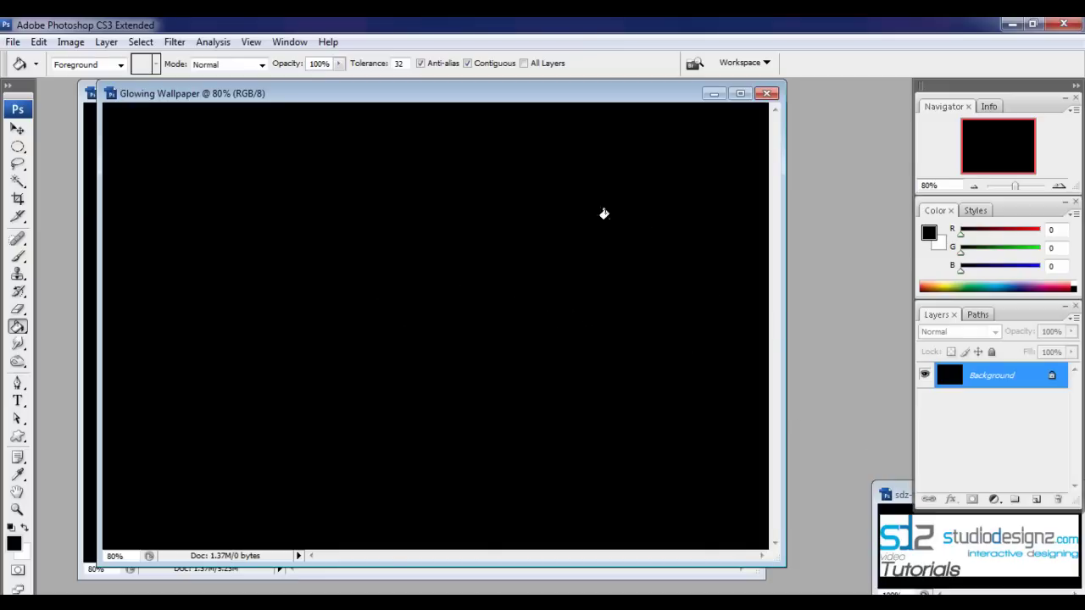
{"action": "left_click", "coordinate": [1036, 501]}
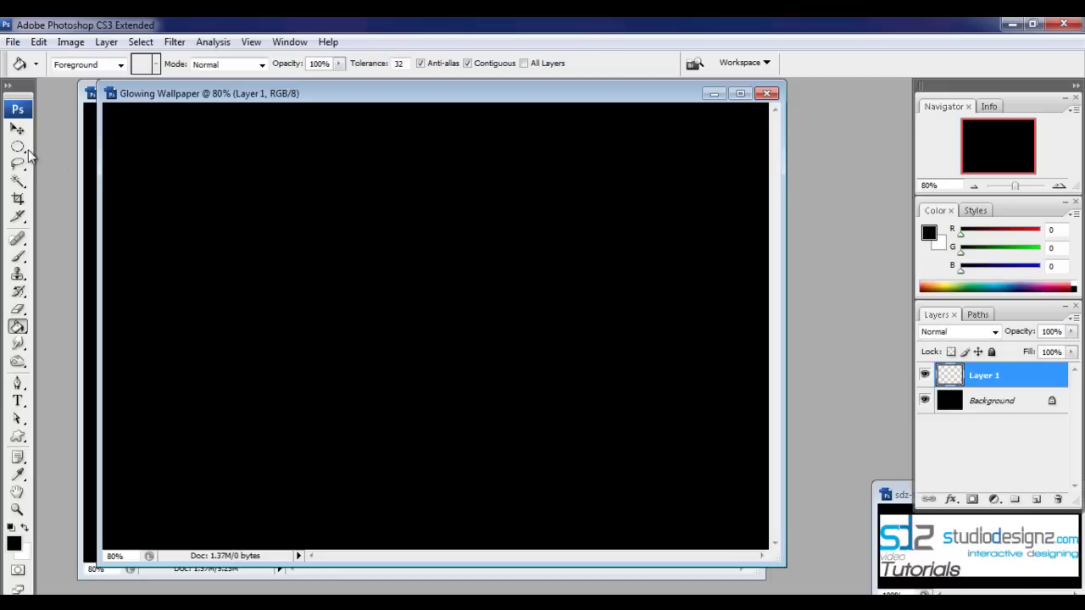
{"action": "left_click", "coordinate": [17, 332]}
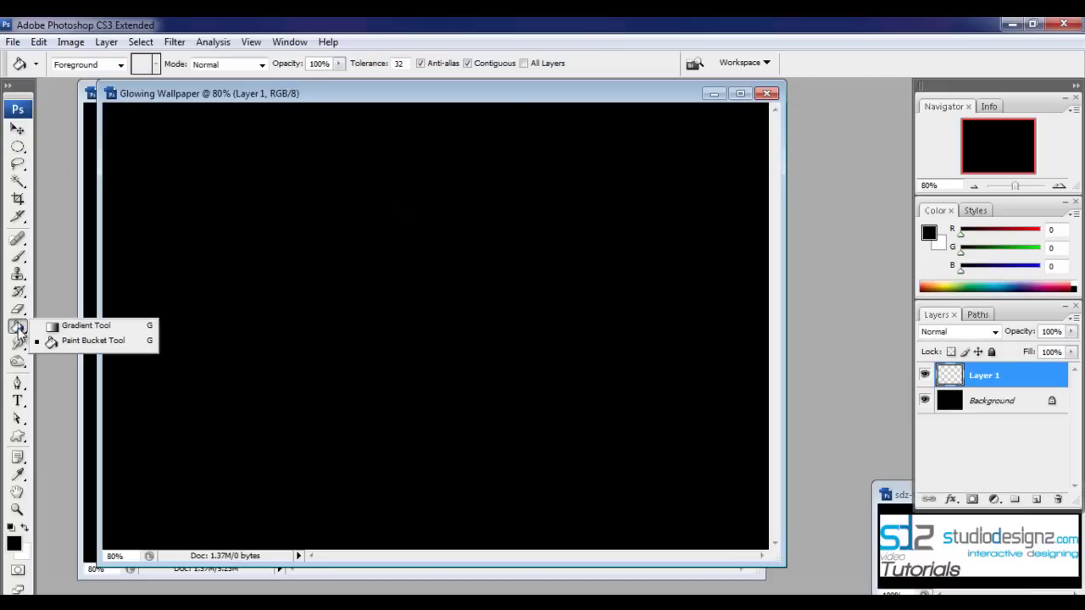
- Drag a diagonal dark-to-grey gradient across Layer 1 with the Gradient Tool
{"action": "left_click", "coordinate": [76, 325]}
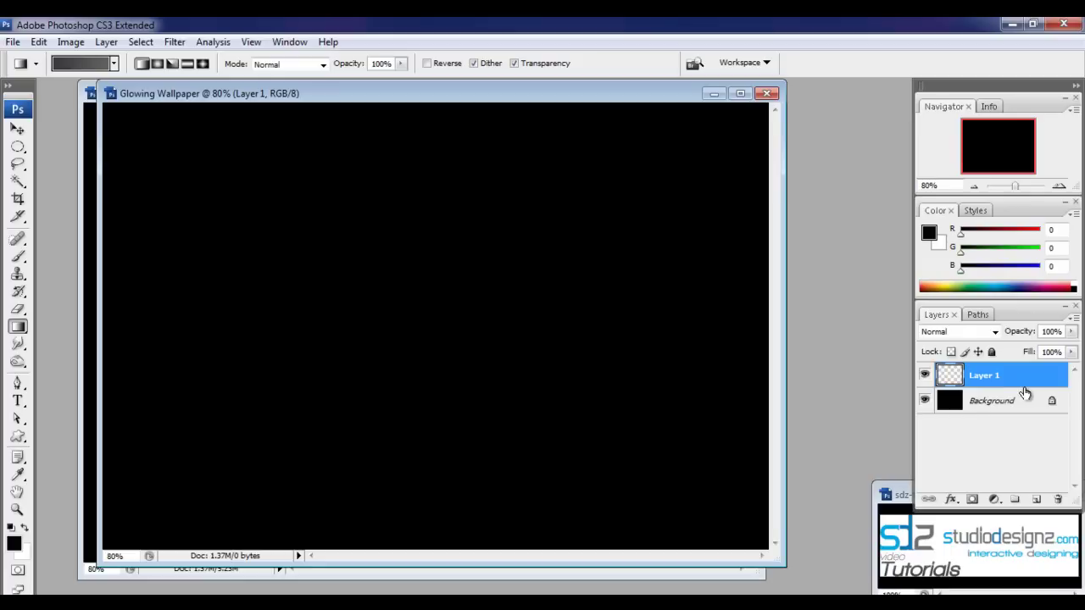
{"action": "left_click_drag", "start_coordinate": [396, 222], "coordinate": [490, 399]}
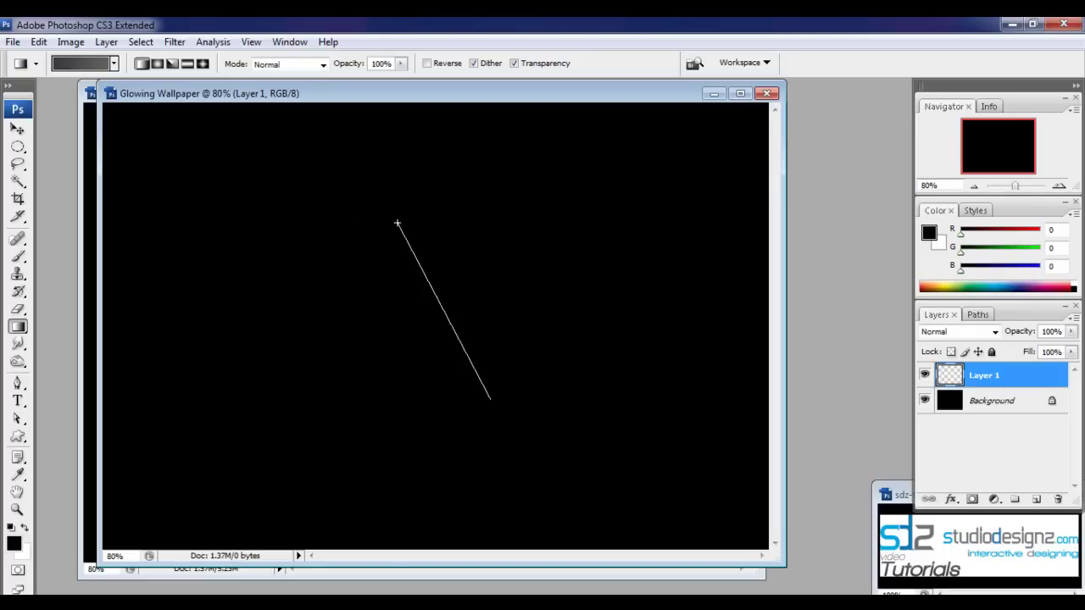
{"action": "left_click_drag", "start_coordinate": [397, 222], "coordinate": [397, 222]}
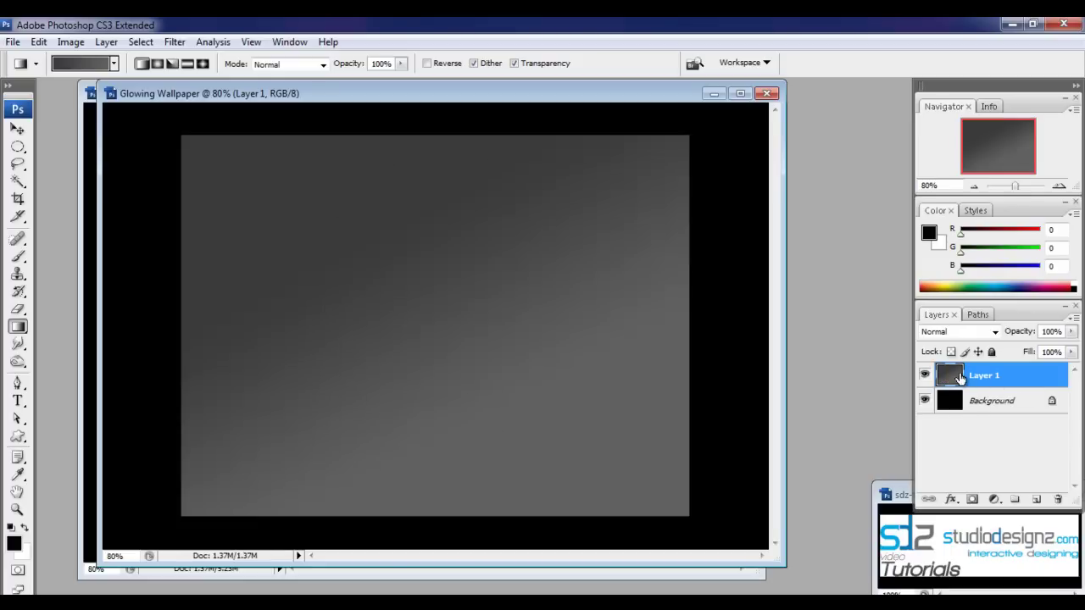
{"action": "left_click", "coordinate": [113, 63]}
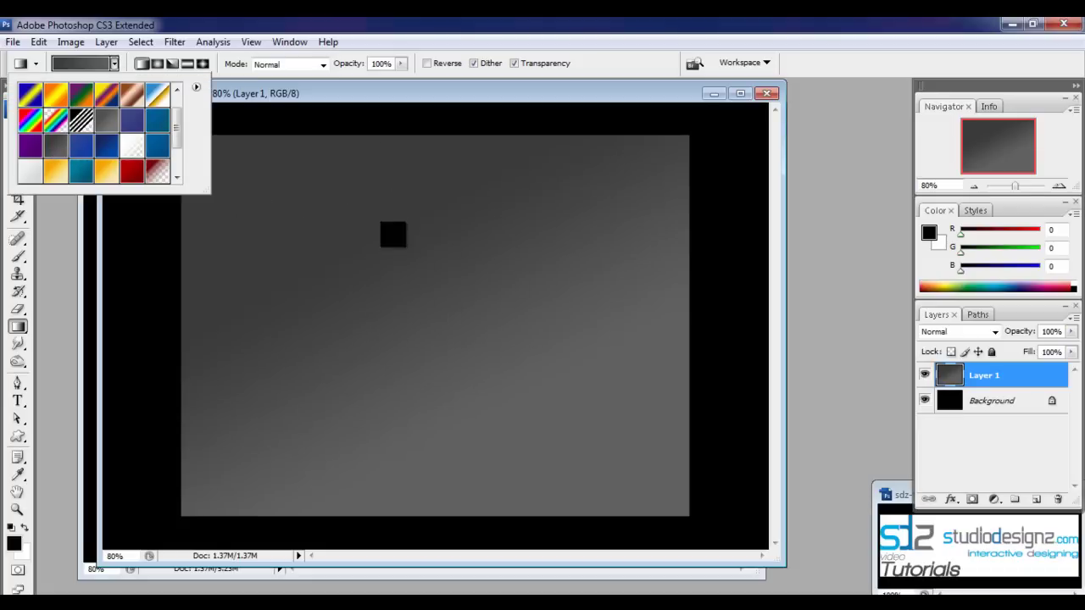
{"action": "left_click_drag", "start_coordinate": [180, 132], "coordinate": [179, 99]}
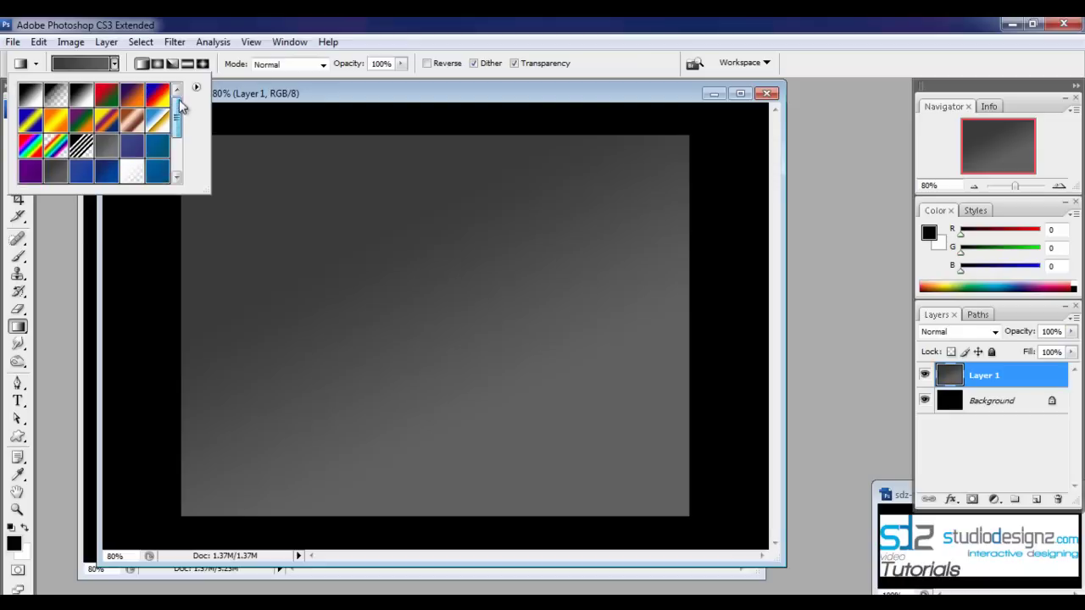
{"action": "key", "text": "Escape"}
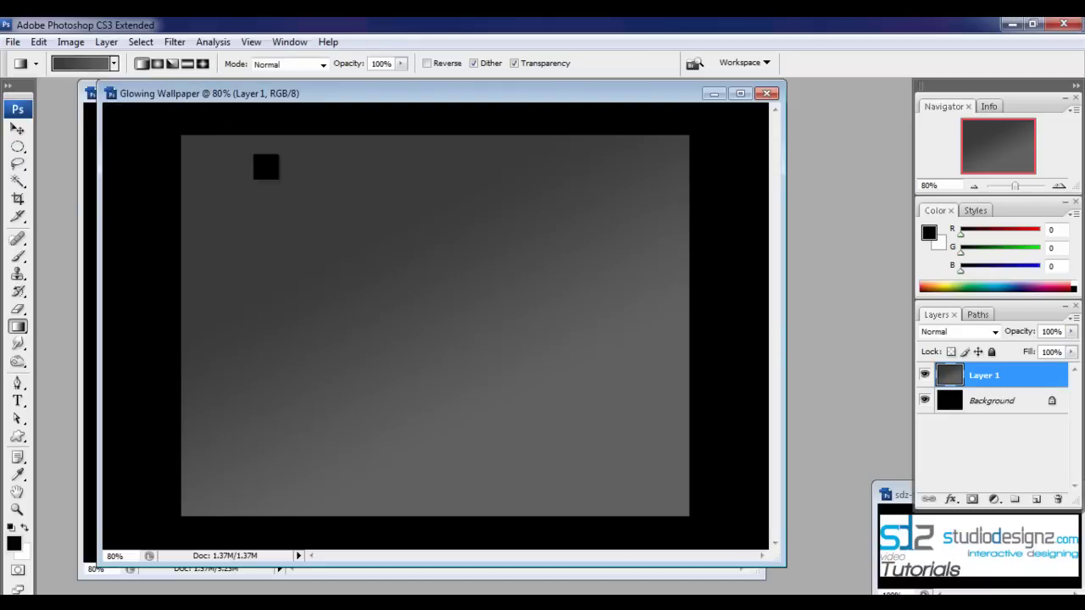
{"action": "left_click", "coordinate": [168, 41]}
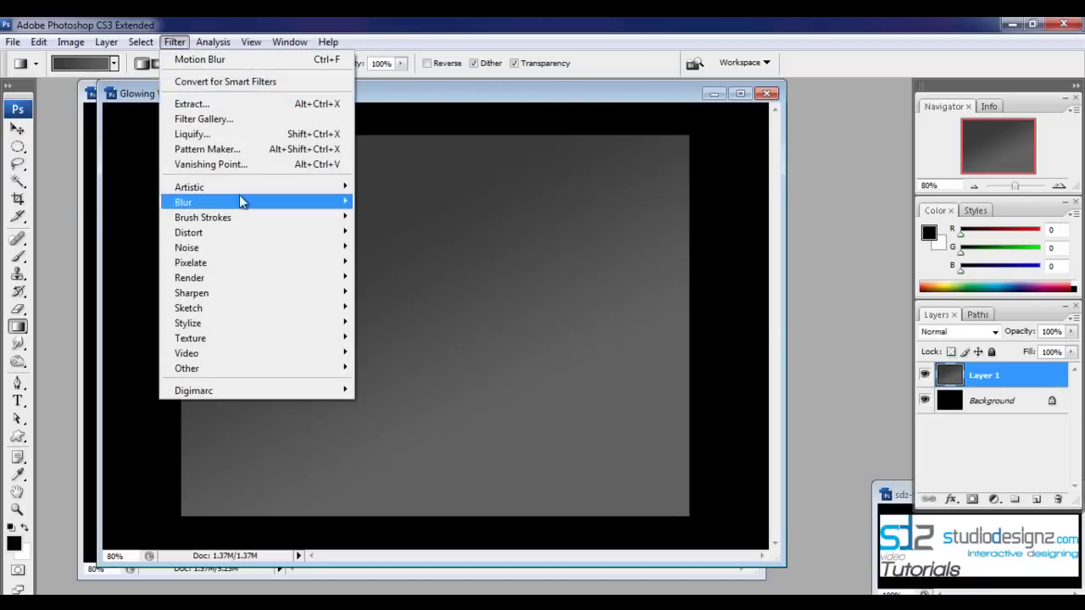
- Render the Fibers filter on Layer 1 with Variance 22 and Strength 16
{"action": "mouse_move", "coordinate": [242, 277]}
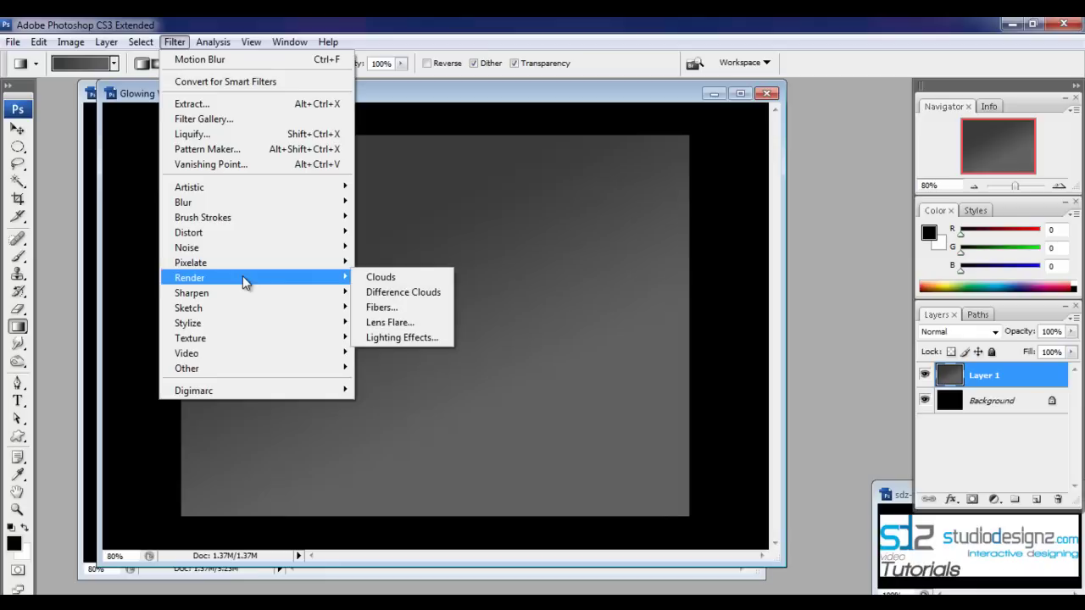
{"action": "left_click", "coordinate": [420, 312]}
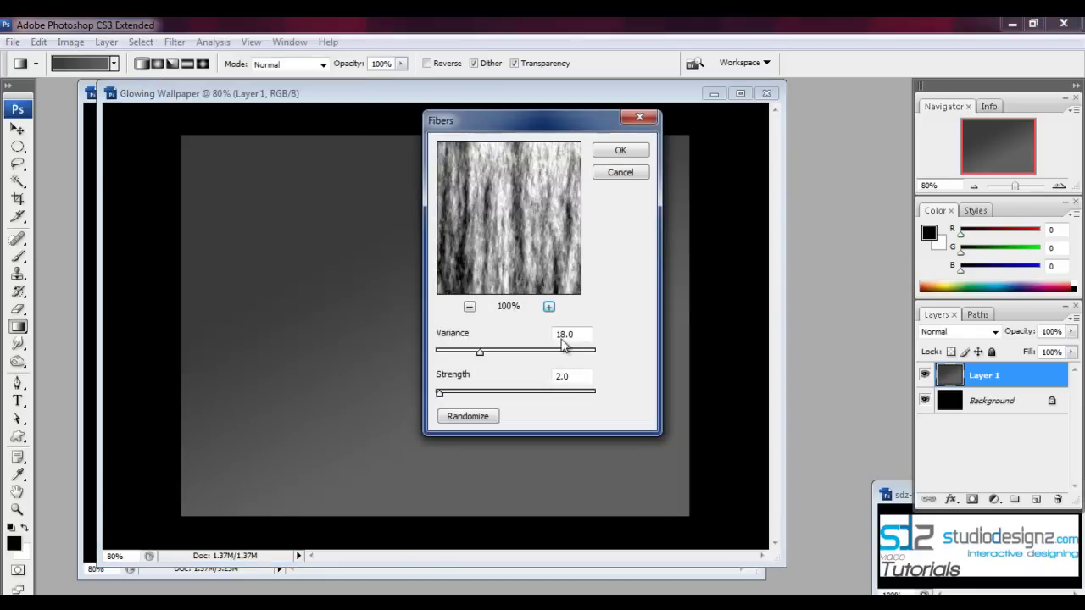
{"action": "left_click", "coordinate": [563, 351]}
{"action": "left_click_drag", "start_coordinate": [564, 353], "coordinate": [567, 353]}
{"action": "mouse_move", "coordinate": [523, 395]}
{"action": "left_mouse_down"}
{"action": "mouse_move", "coordinate": [621, 395]}
{"action": "mouse_move", "coordinate": [514, 394]}
{"action": "left_mouse_up"}
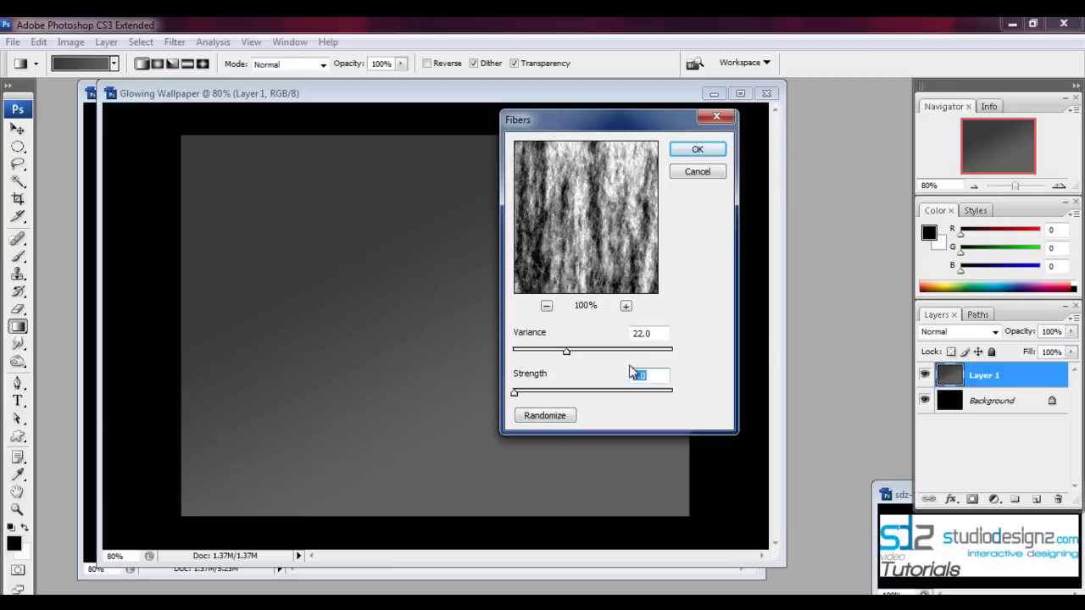
{"action": "left_click", "coordinate": [700, 150]}
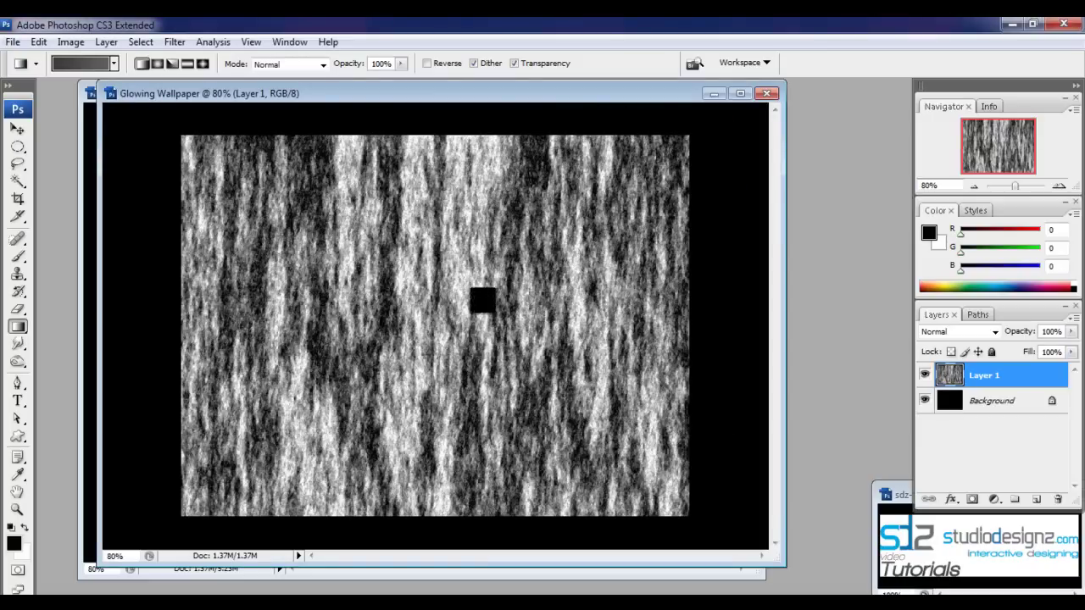
{"action": "left_click", "coordinate": [19, 129]}
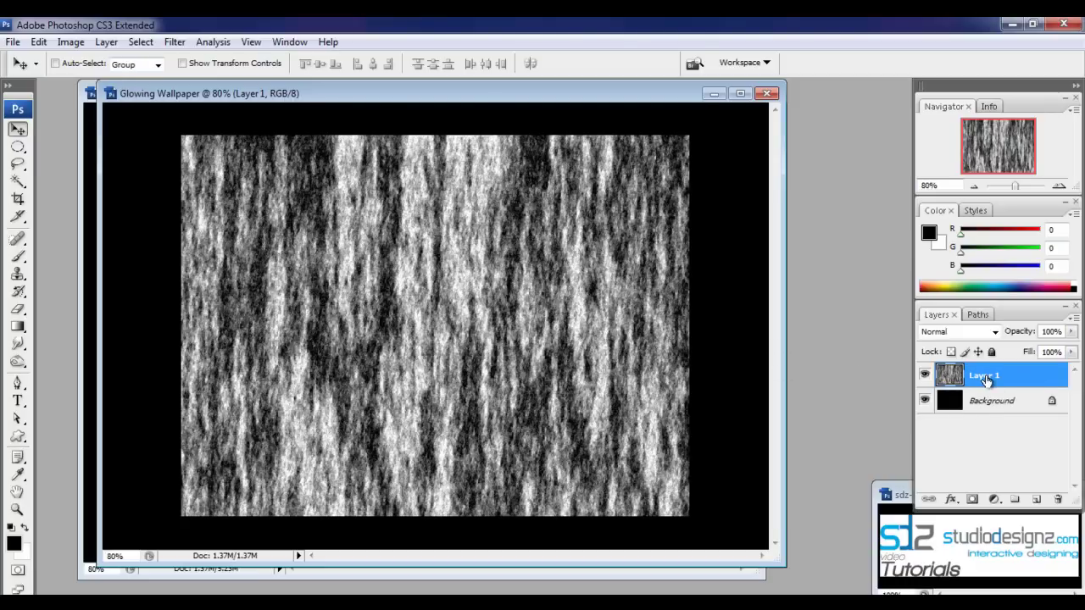
- Apply a long-distance Motion Blur at a 65° angle to turn the fibres into diagonal streaks
{"action": "left_click", "coordinate": [180, 44]}
{"action": "mouse_move", "coordinate": [205, 201]}
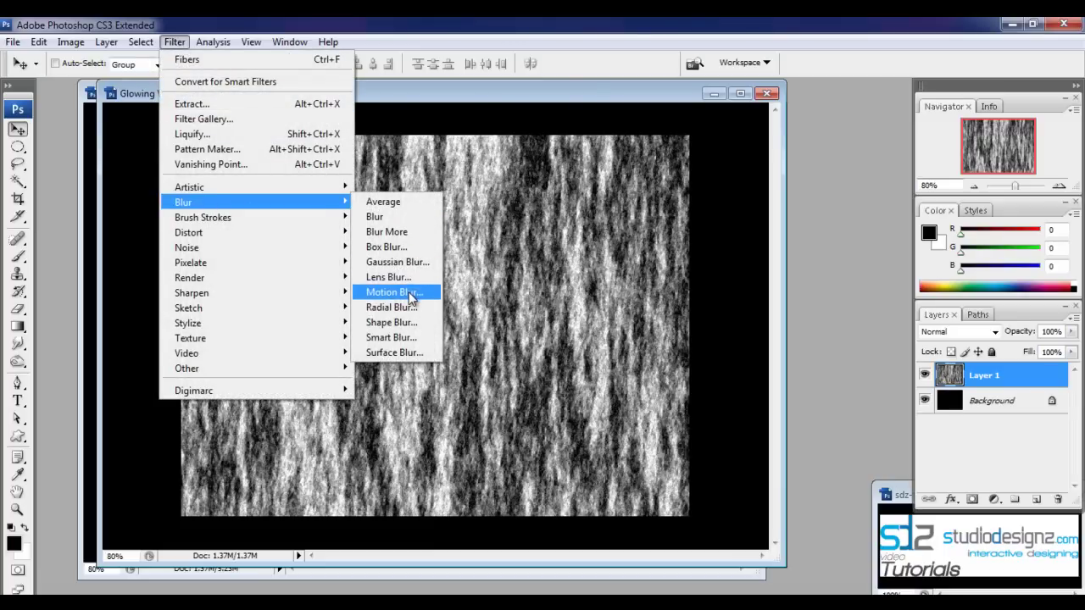
{"action": "left_click", "coordinate": [395, 292]}
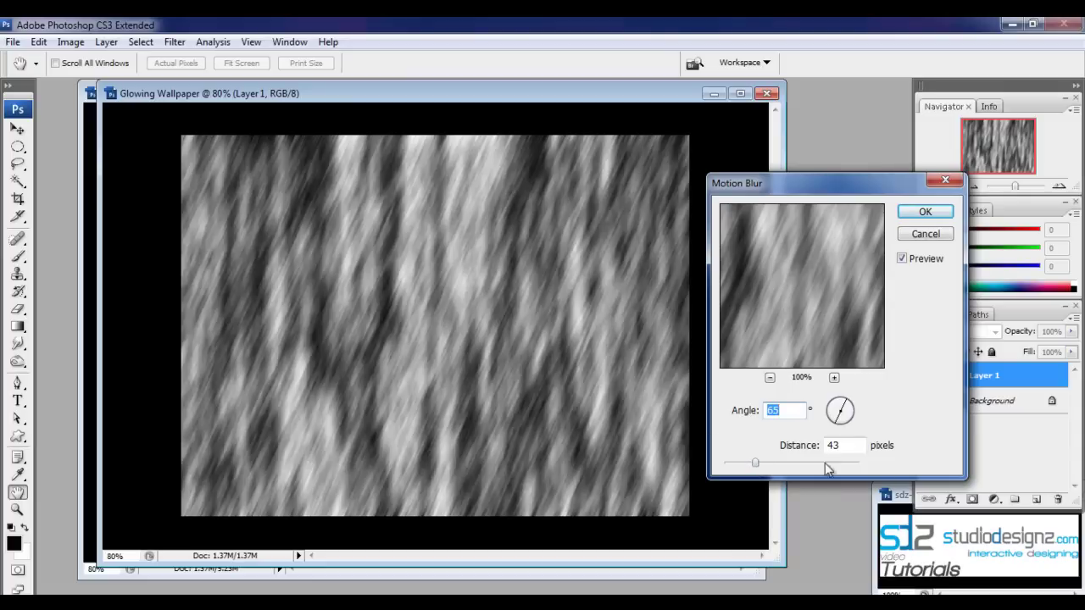
{"action": "left_click_drag", "start_coordinate": [755, 469], "coordinate": [730, 469]}
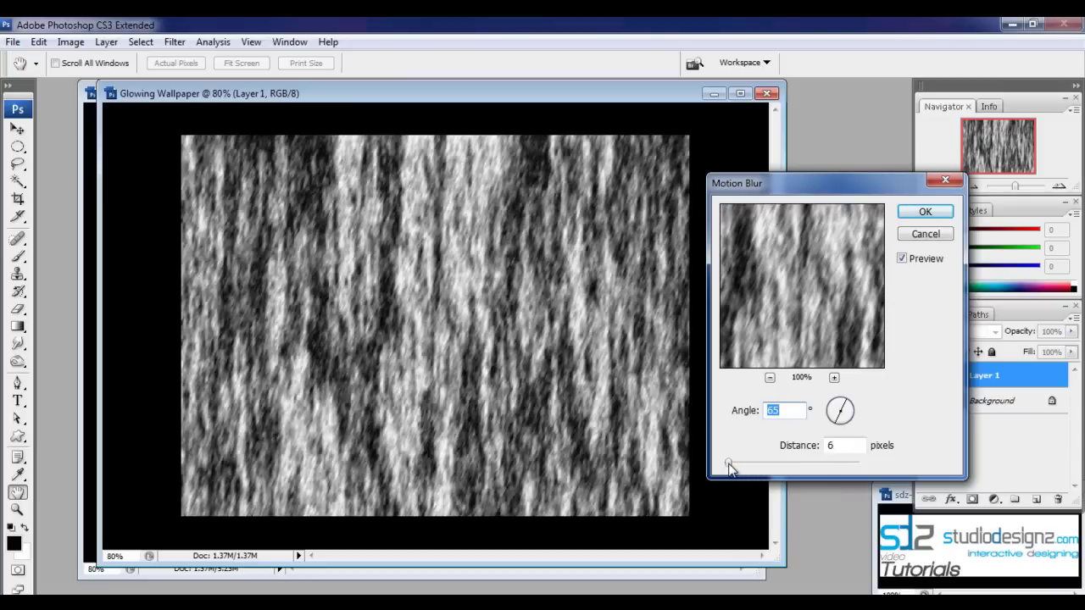
{"action": "left_click", "coordinate": [843, 406]}
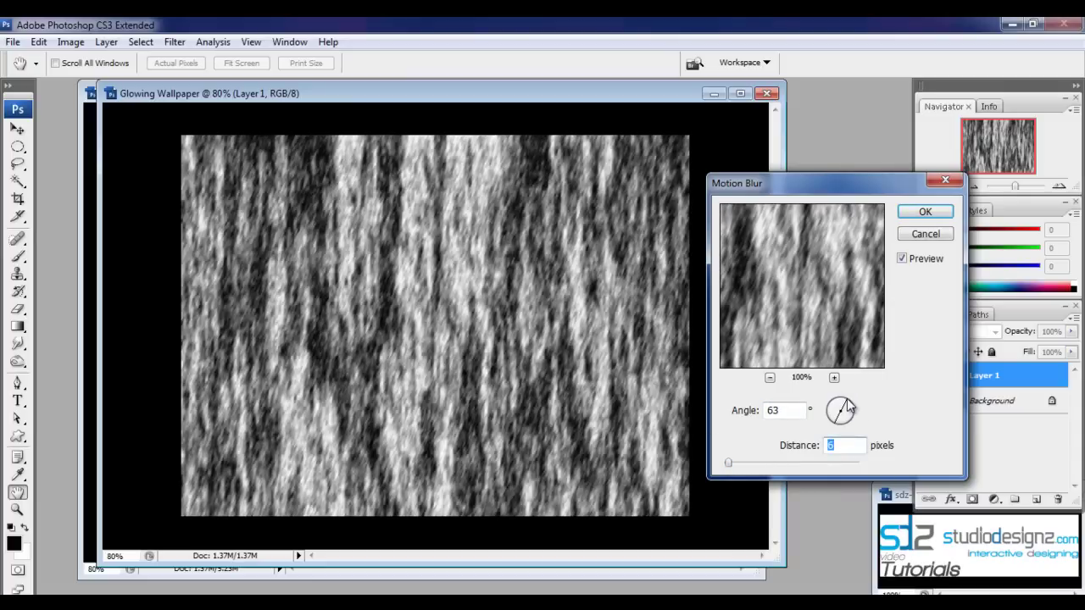
{"action": "left_click", "coordinate": [841, 422]}
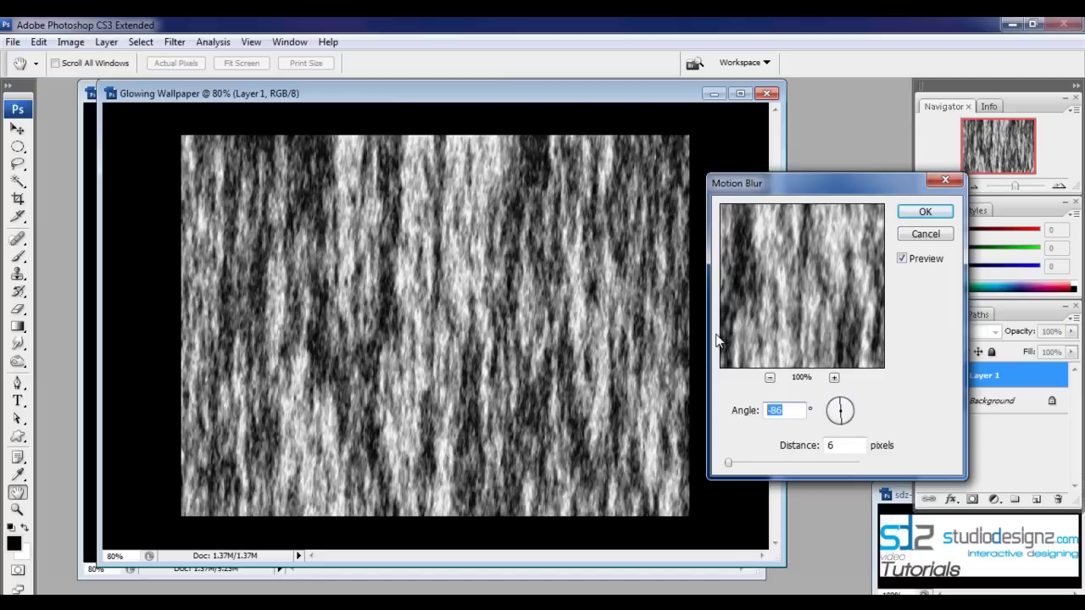
{"action": "type", "text": "65"}
{"action": "left_click_drag", "start_coordinate": [732, 463], "coordinate": [897, 470]}
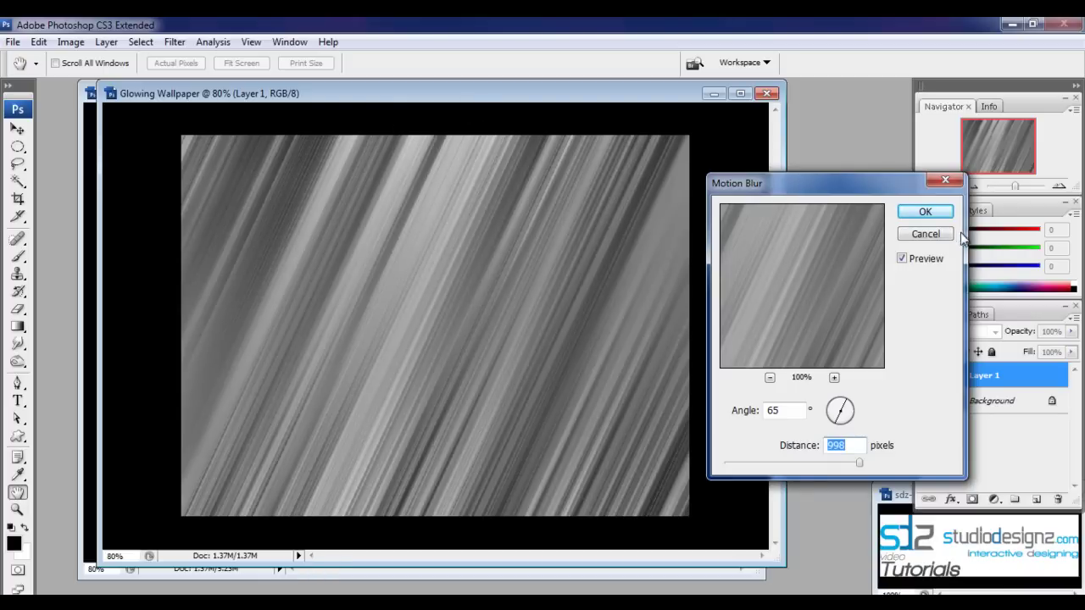
{"action": "left_click", "coordinate": [945, 214]}
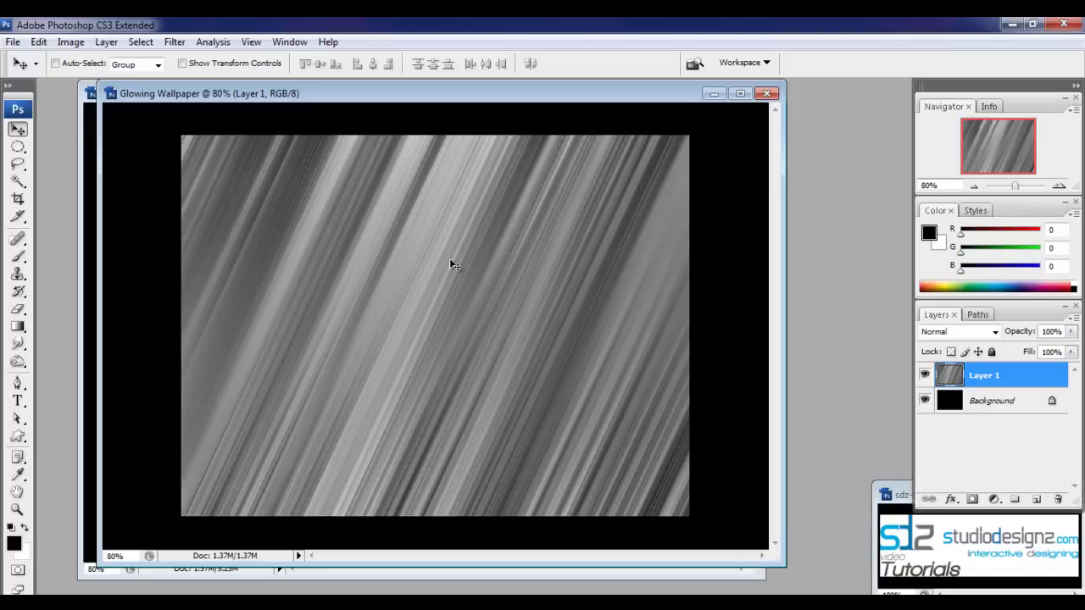
{"action": "left_click", "coordinate": [941, 184]}
- Zoom to 100% and reapply the Motion Blur three more times to smooth the streaks
{"action": "left_click", "coordinate": [456, 231]}
{"action": "key", "text": "ctrl+plus"}
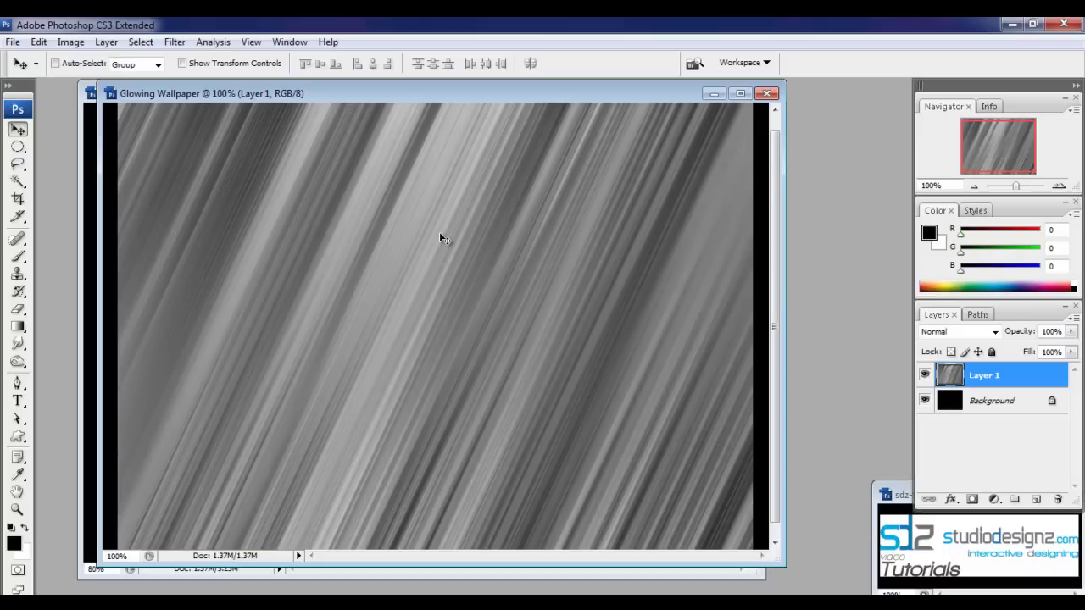
{"action": "left_click_drag", "start_coordinate": [441, 234], "coordinate": [514, 332]}
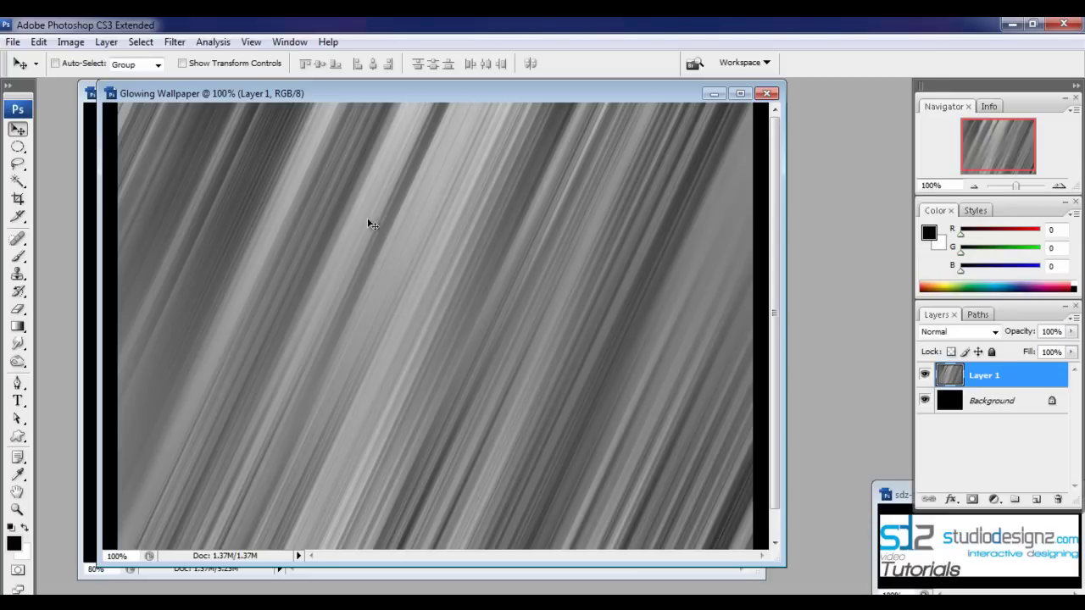
{"action": "left_click", "coordinate": [179, 42]}
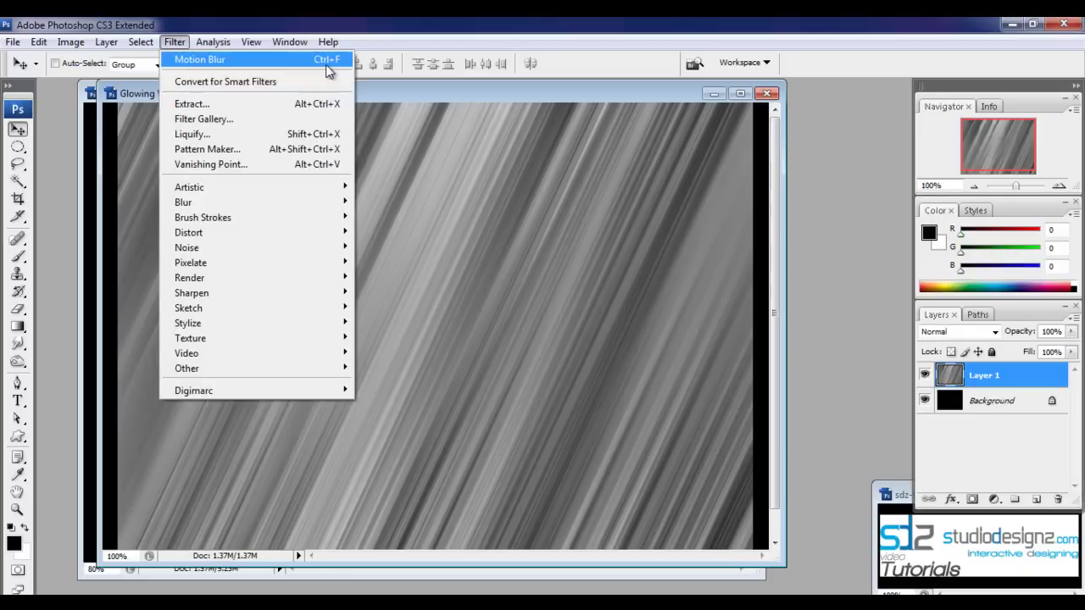
{"action": "left_click", "coordinate": [325, 65]}
{"action": "left_click", "coordinate": [175, 41]}
{"action": "left_click", "coordinate": [281, 61]}
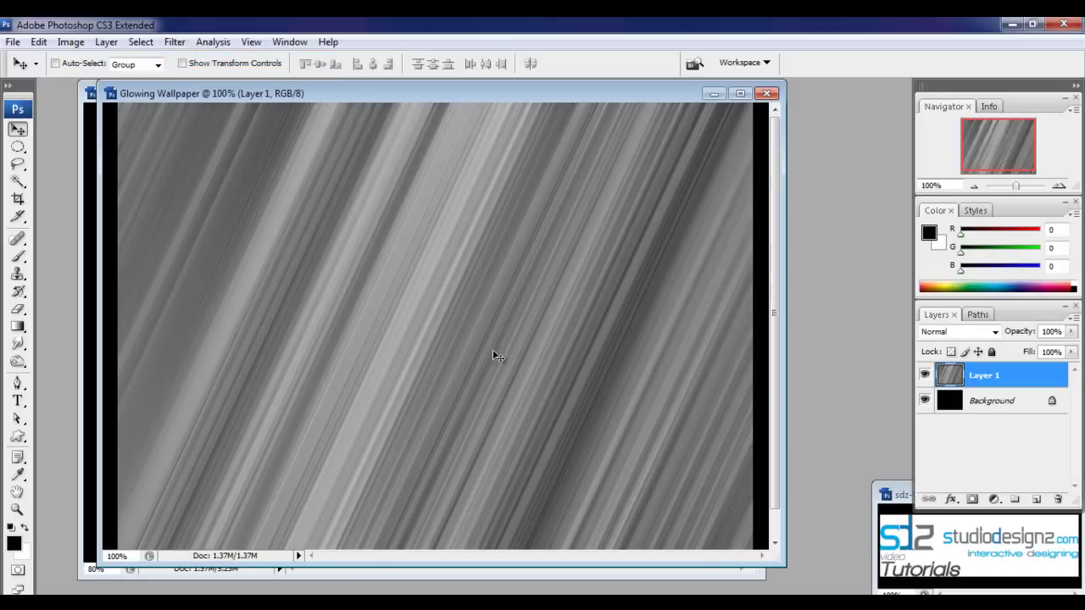
{"action": "key", "text": "ctrl+f"}
{"action": "key", "text": "ctrl+f"}
- Duplicate Layer 1 as 'Layer 1 copy', test-moving it and undoing the move
{"action": "right_click", "coordinate": [1023, 383]}
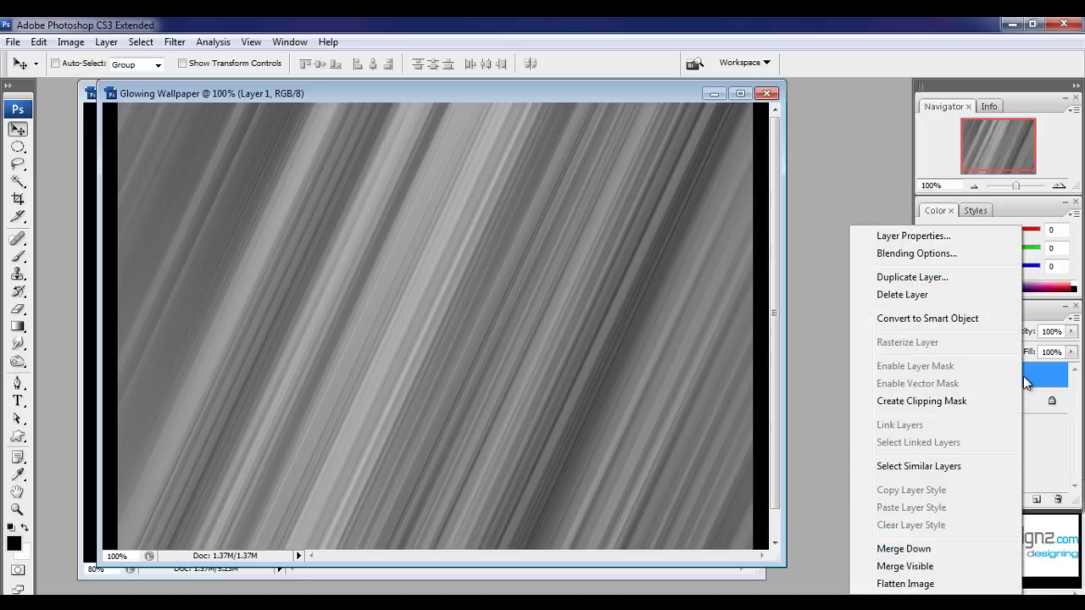
{"action": "left_click", "coordinate": [947, 277]}
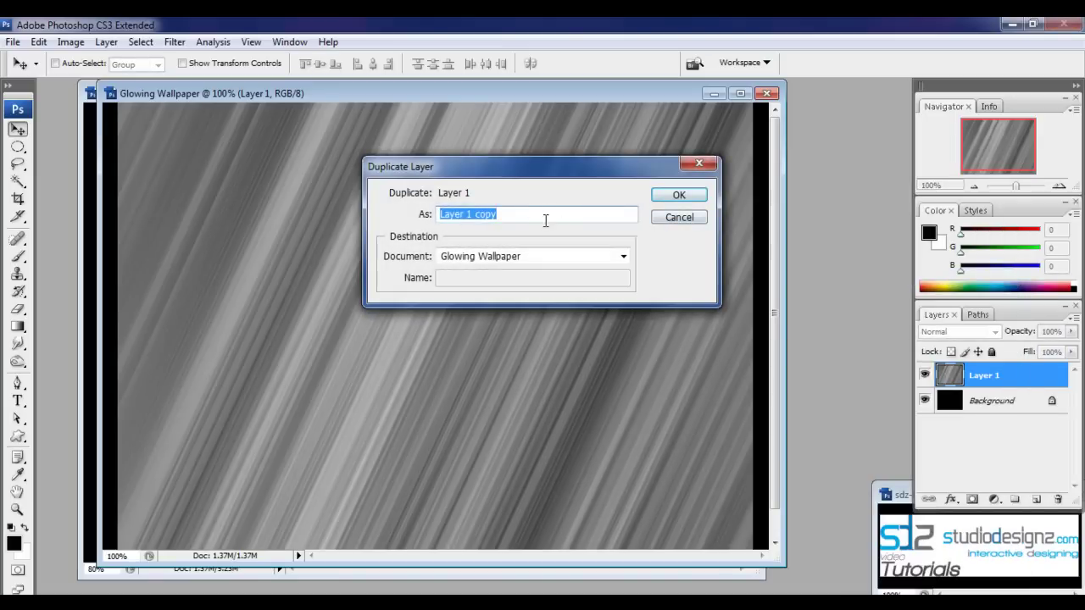
{"action": "left_click", "coordinate": [680, 197]}
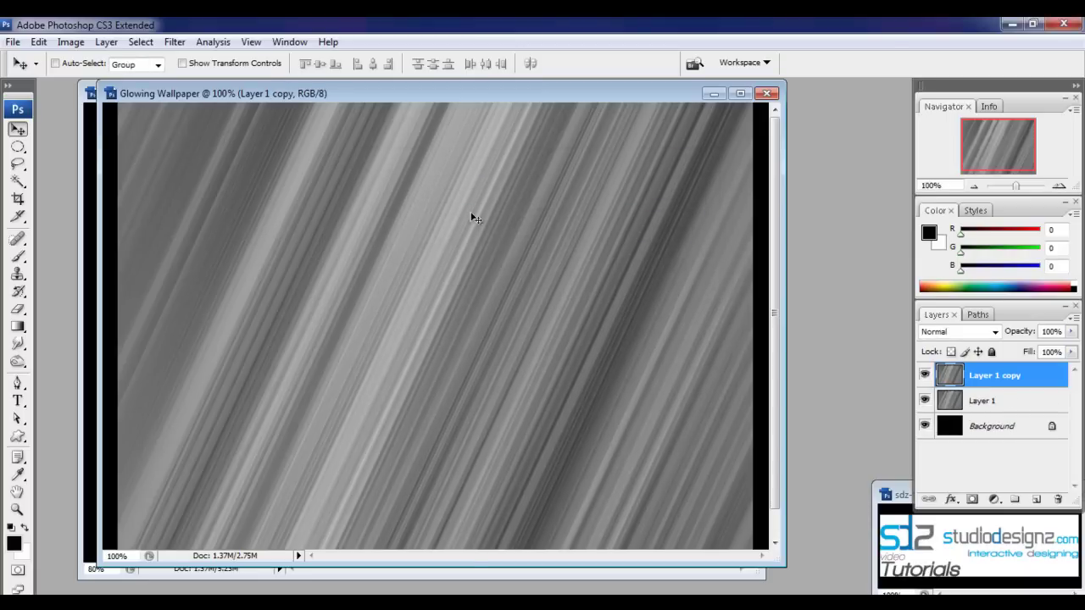
{"action": "left_click_drag", "start_coordinate": [488, 319], "coordinate": [454, 468]}
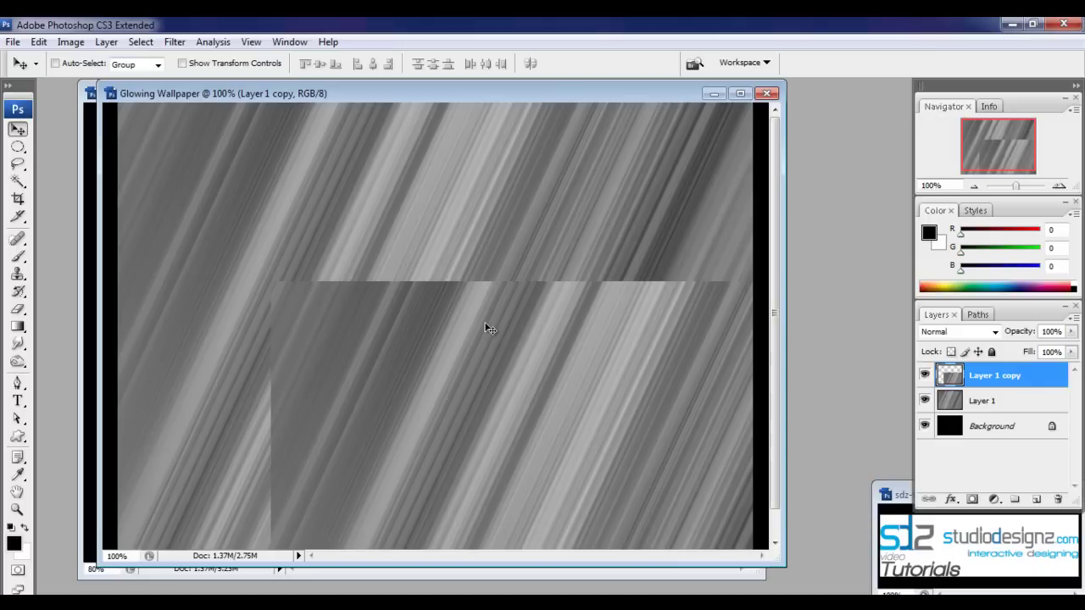
{"action": "key", "text": "ctrl+z"}
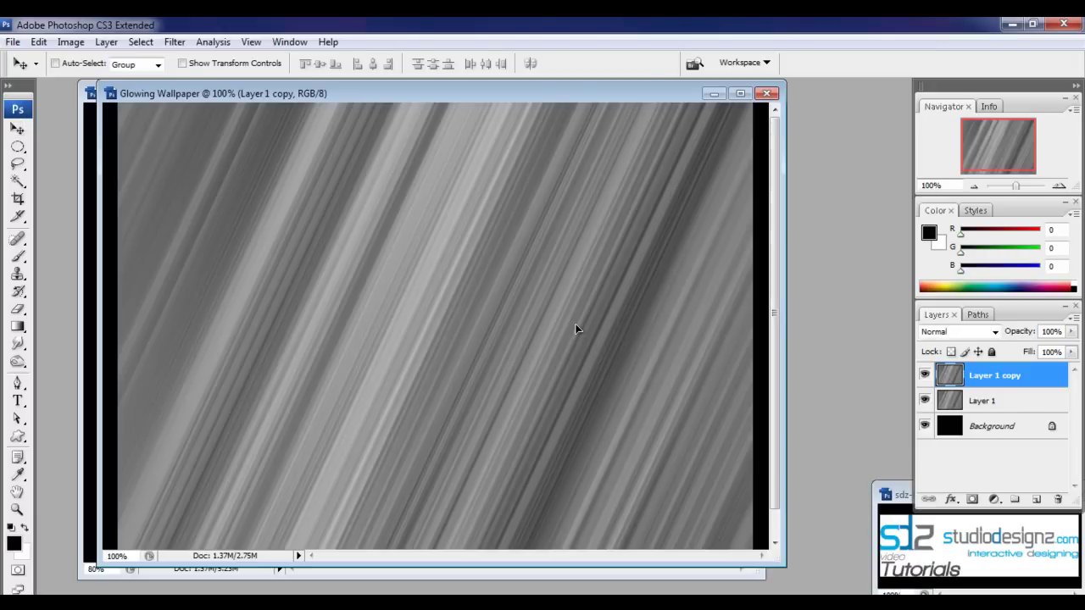
- Flip Layer 1 copy horizontally with Free Transform (Ctrl+T)
{"action": "key", "text": "ctrl+t"}
{"action": "right_click", "coordinate": [515, 285]}
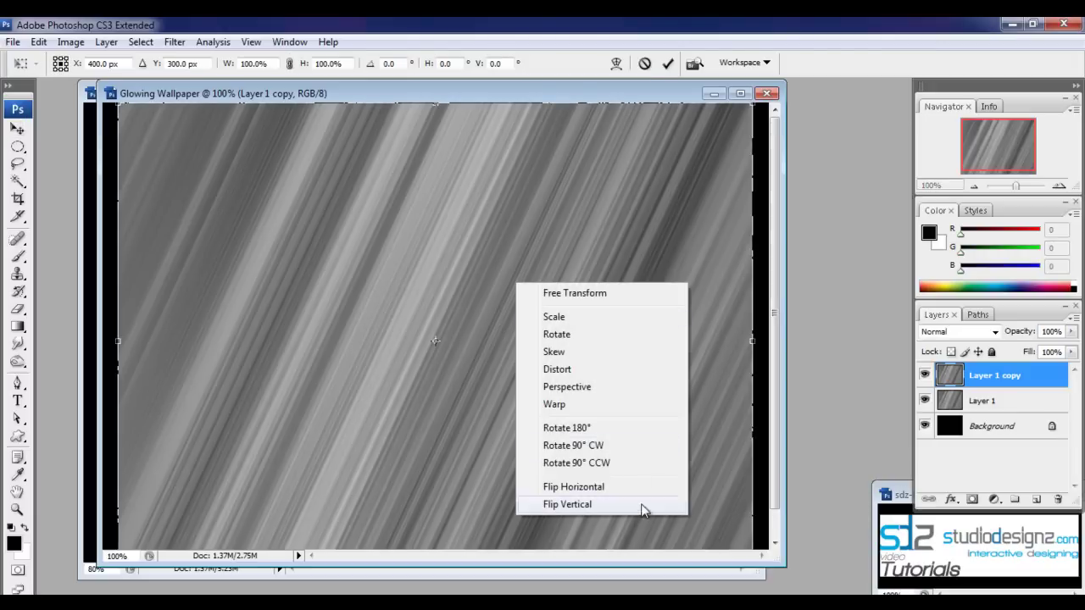
{"action": "left_click", "coordinate": [599, 488]}
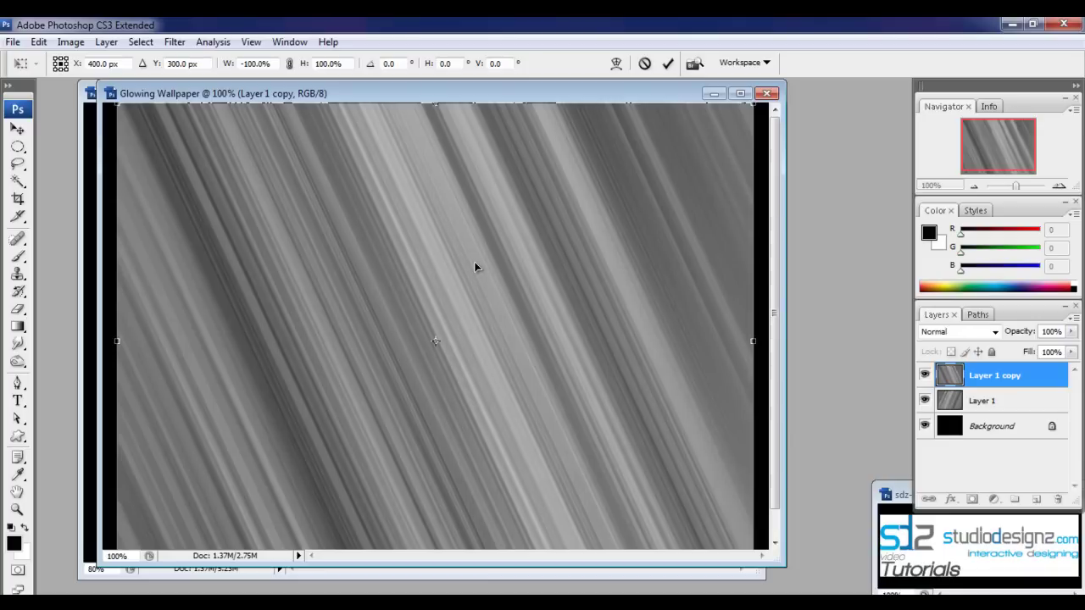
{"action": "key", "text": "Return"}
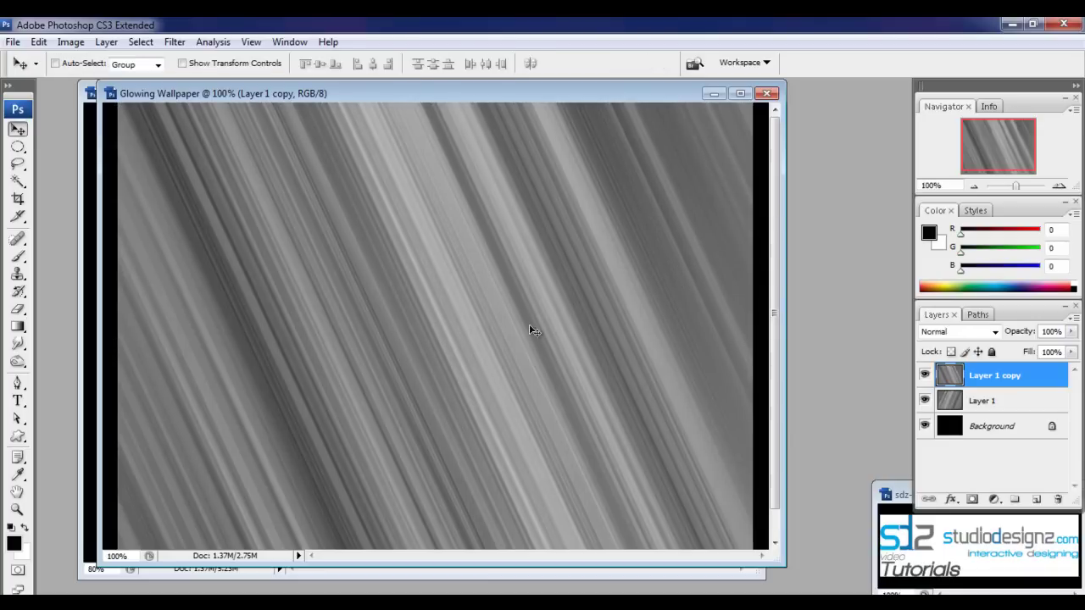
- Set Layer 1 copy's blend mode to Overlay and toggle its visibility to compare
{"action": "left_click", "coordinate": [969, 336]}
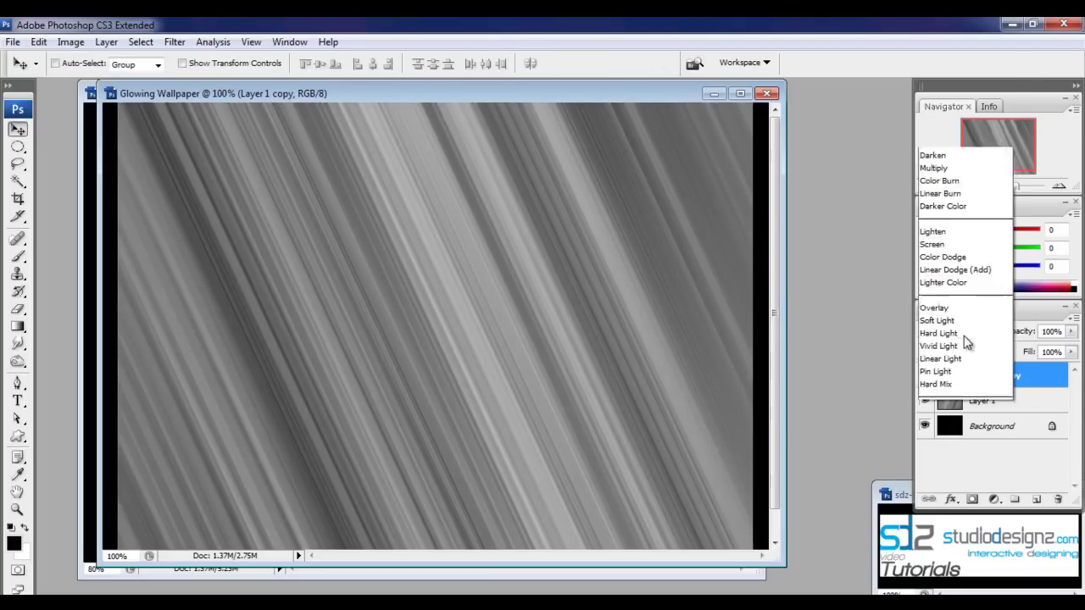
{"action": "left_click", "coordinate": [1024, 373]}
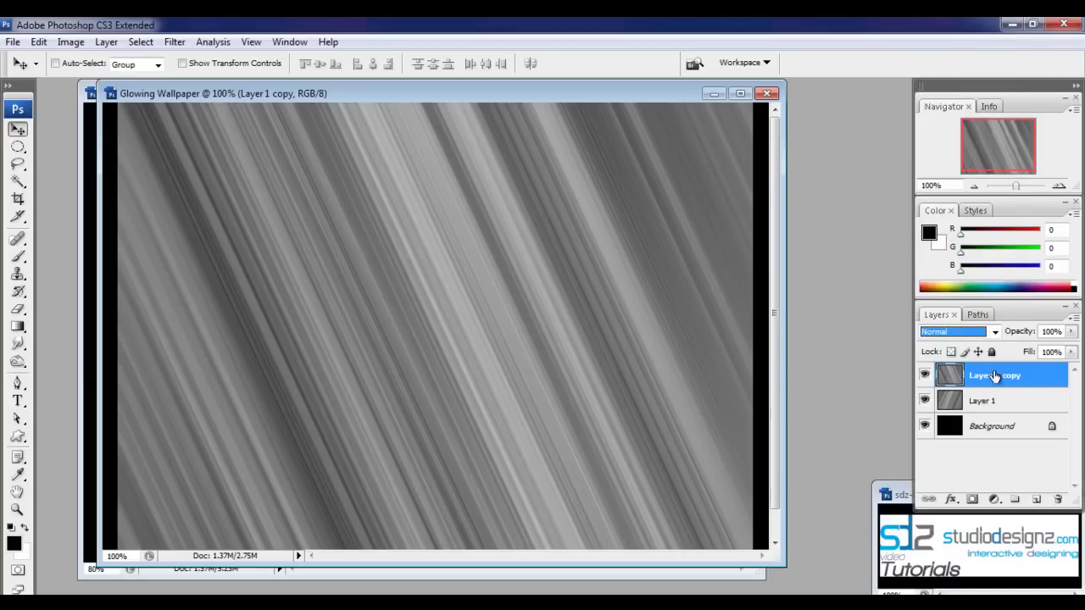
{"action": "left_click", "coordinate": [991, 336]}
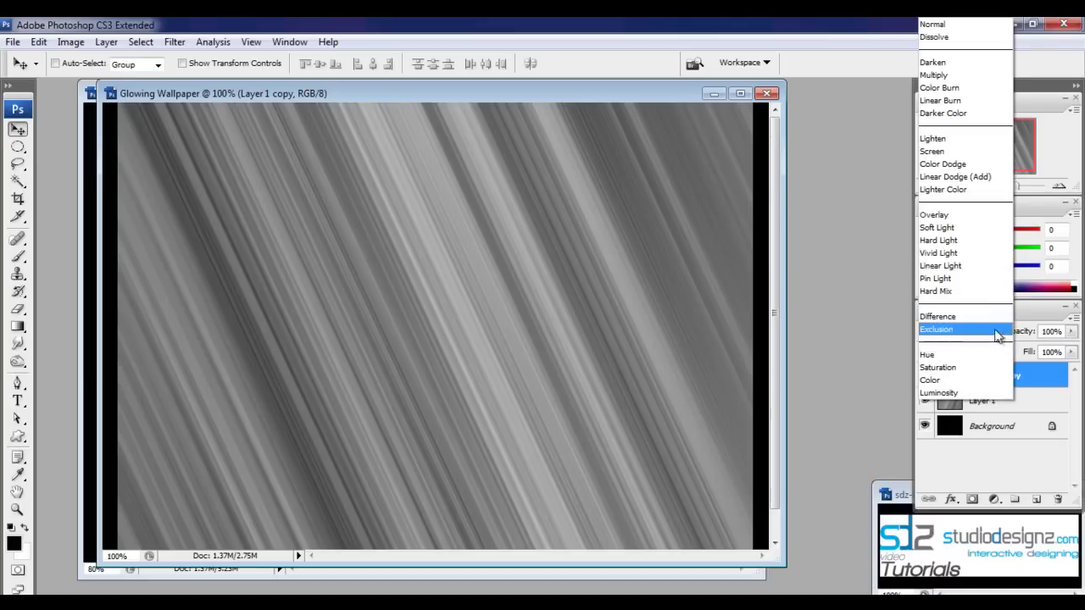
{"action": "left_click", "coordinate": [950, 214]}
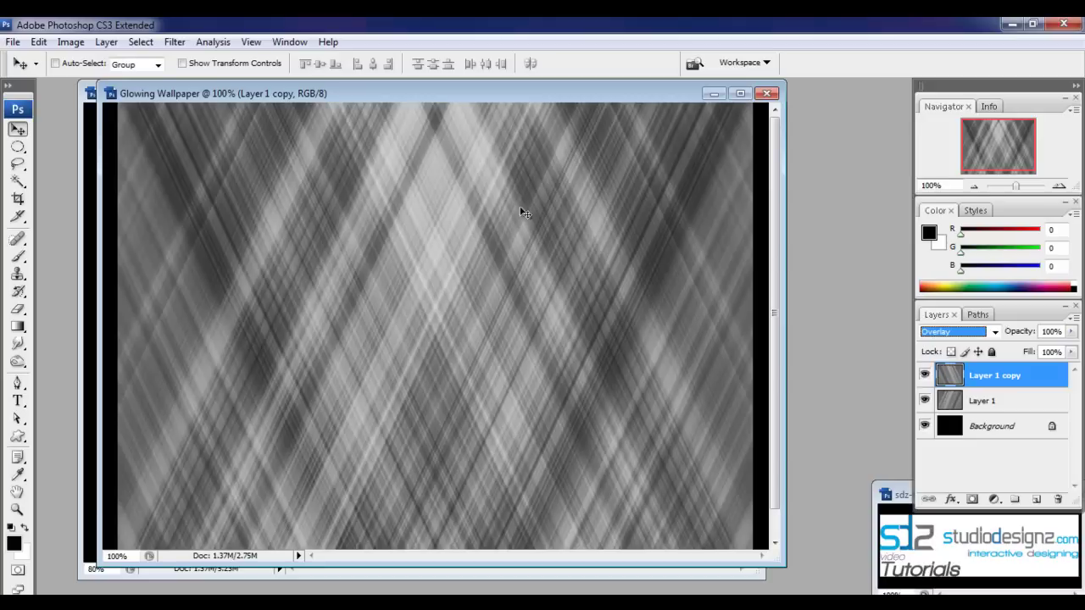
{"action": "left_click", "coordinate": [1012, 398]}
{"action": "left_click", "coordinate": [1012, 375]}
{"action": "left_click", "coordinate": [925, 374]}
{"action": "left_click", "coordinate": [925, 375]}
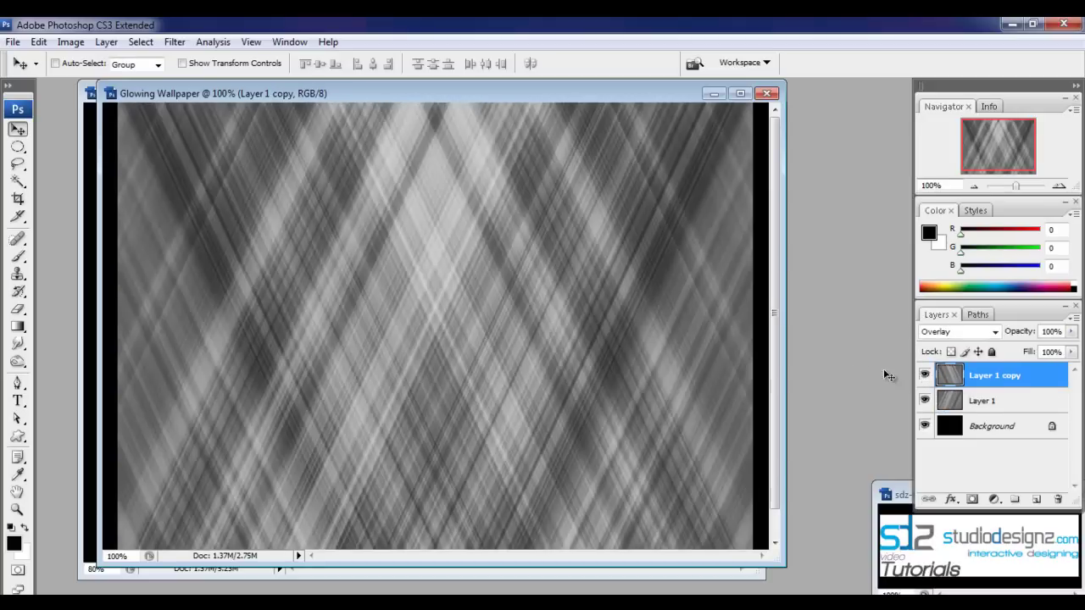
- Add an empty Layer 2, then merge Layer 1 copy and Layer 1 with Ctrl+E
{"action": "left_click", "coordinate": [1038, 501]}
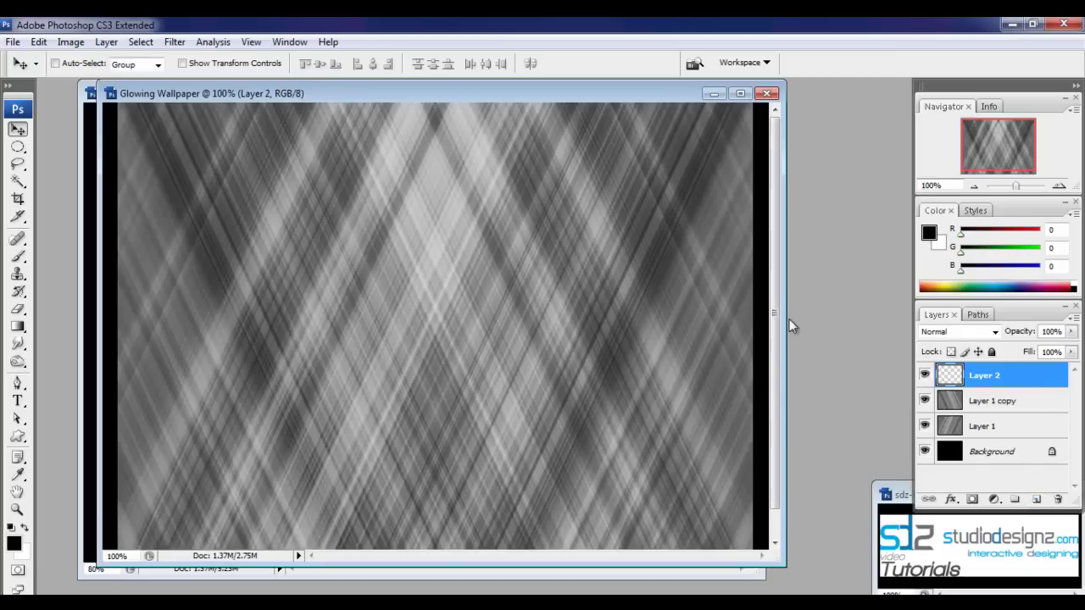
{"action": "left_click", "coordinate": [1016, 403]}
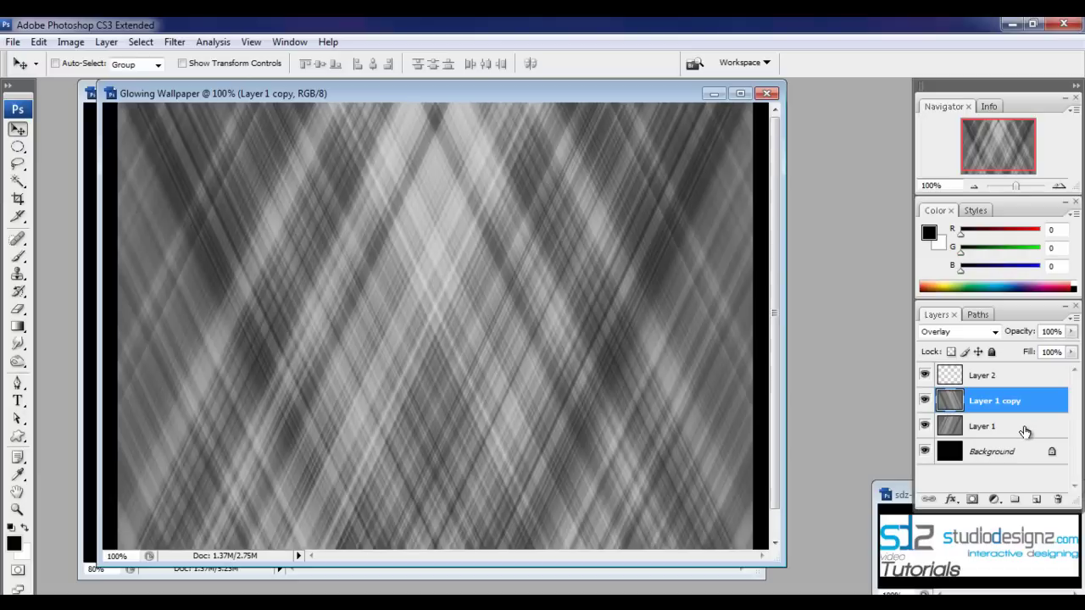
{"action": "left_click", "coordinate": [1024, 433], "text": "shift"}
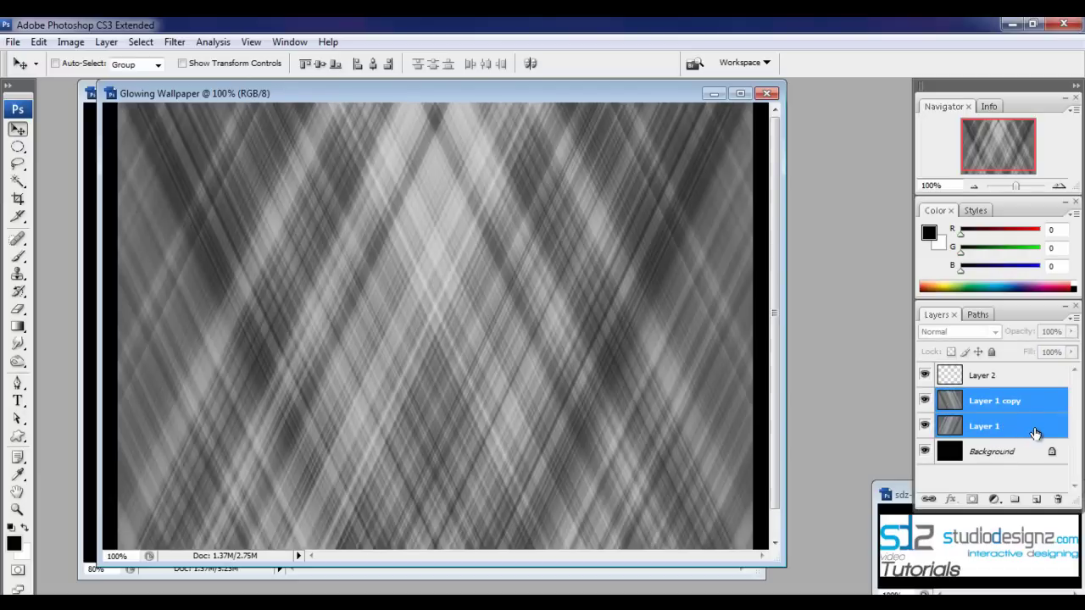
{"action": "key", "text": "ctrl+e"}
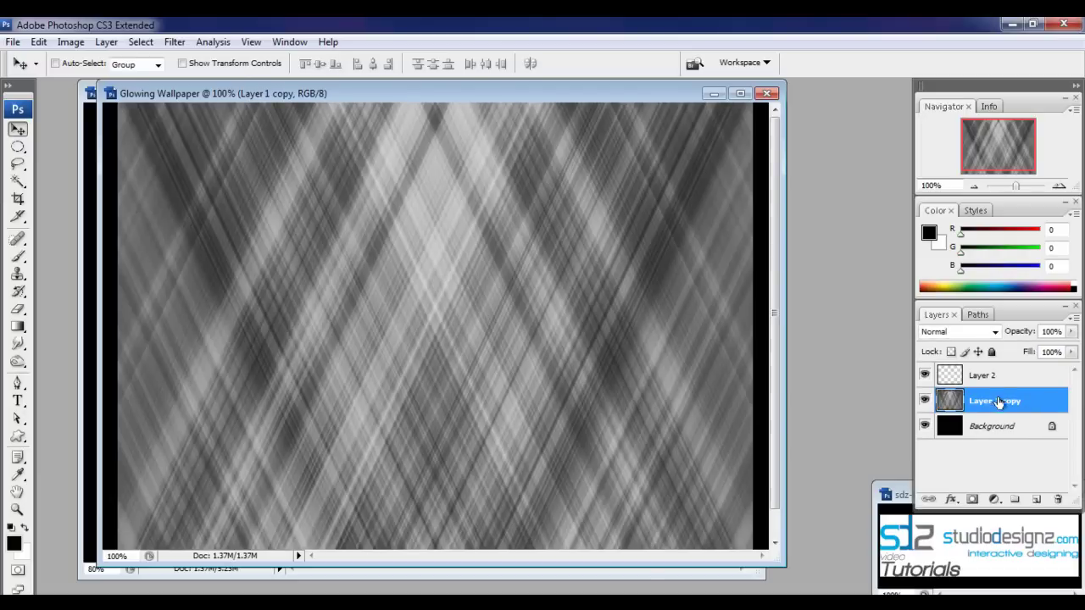
- Duplicate the merged streak layer as 'Layer 1 copy 2'
{"action": "right_click", "coordinate": [1047, 395]}
{"action": "left_click", "coordinate": [971, 78]}
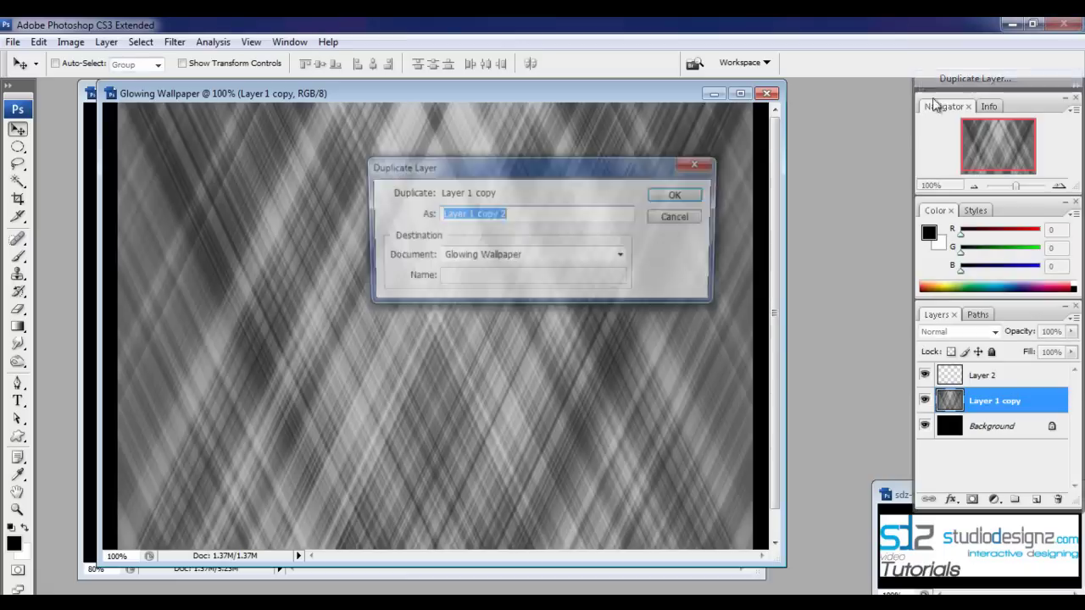
{"action": "left_click", "coordinate": [680, 194]}
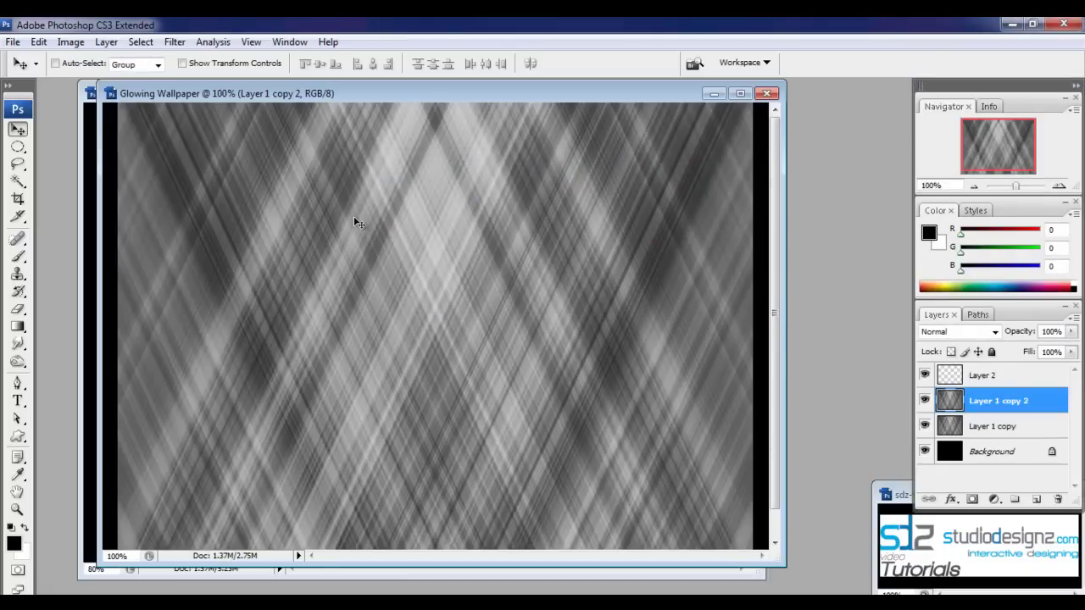
{"action": "left_click", "coordinate": [175, 42]}
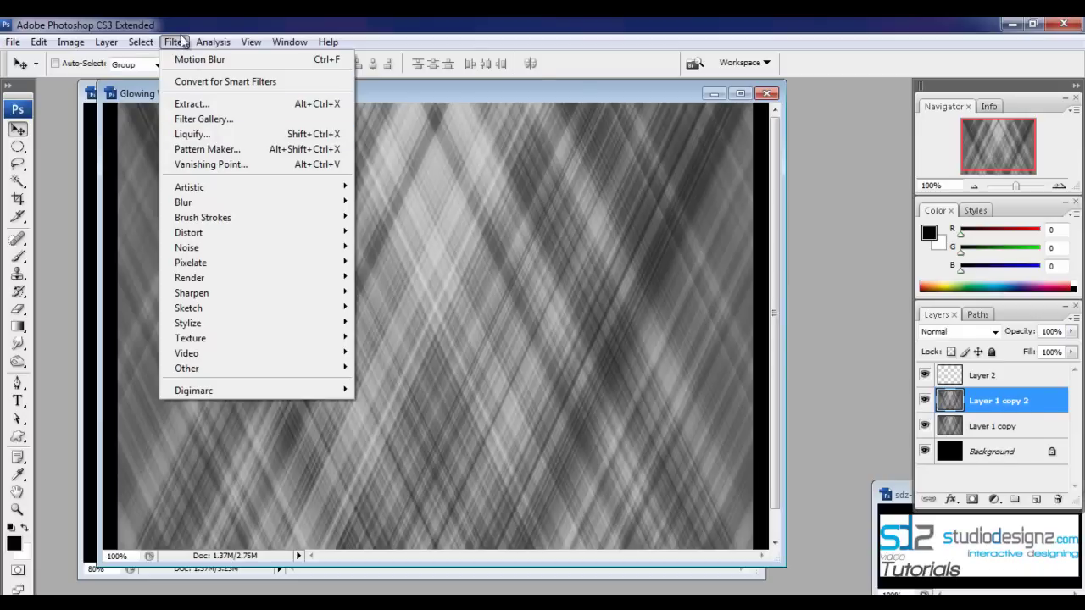
- Apply a Spin Radial Blur with amount 80 to Layer 1 copy 2
{"action": "mouse_move", "coordinate": [228, 203]}
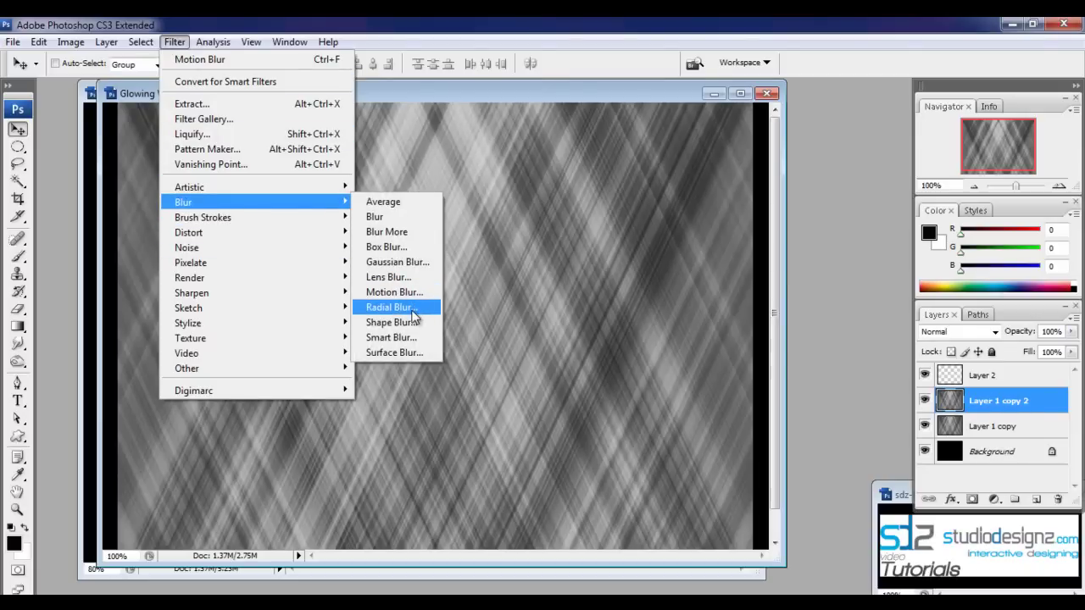
{"action": "left_click", "coordinate": [412, 308]}
{"action": "left_click_drag", "start_coordinate": [583, 163], "coordinate": [778, 169]}
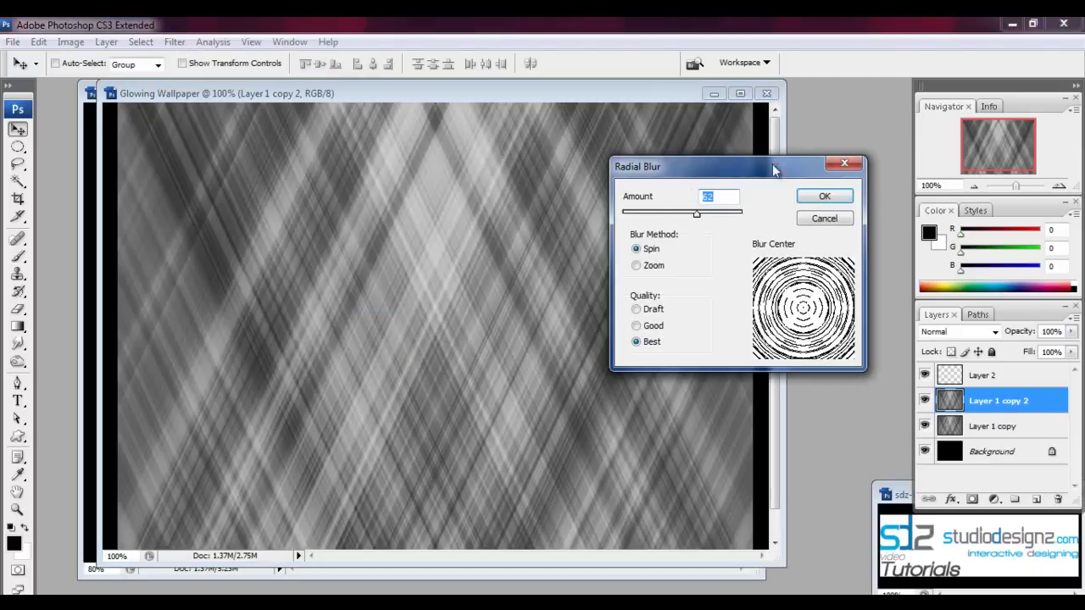
{"action": "left_click", "coordinate": [640, 249]}
{"action": "left_click_drag", "start_coordinate": [697, 212], "coordinate": [718, 213]}
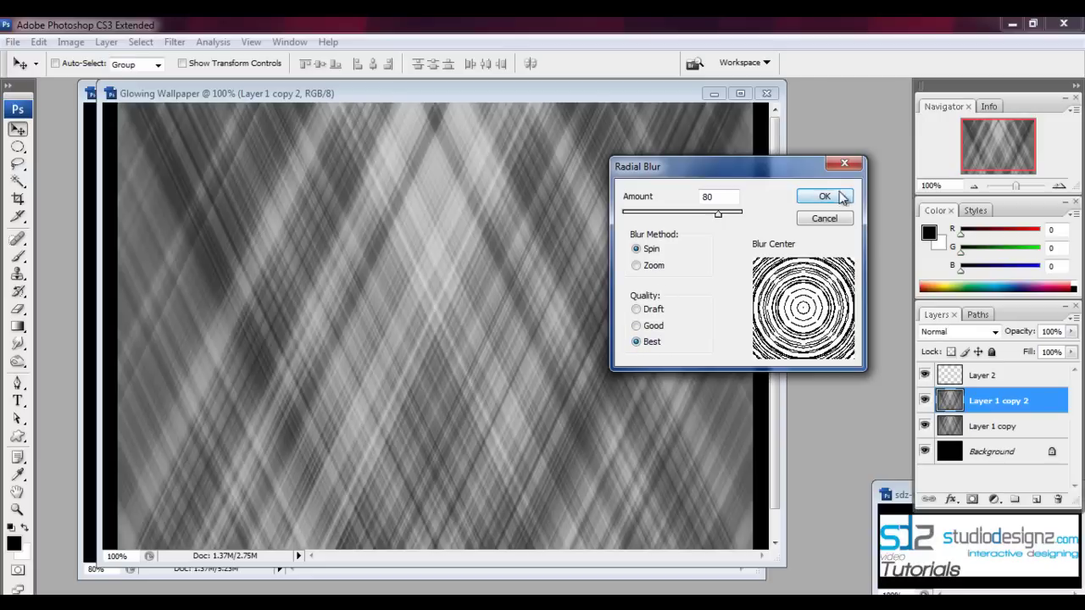
{"action": "left_click", "coordinate": [825, 198]}
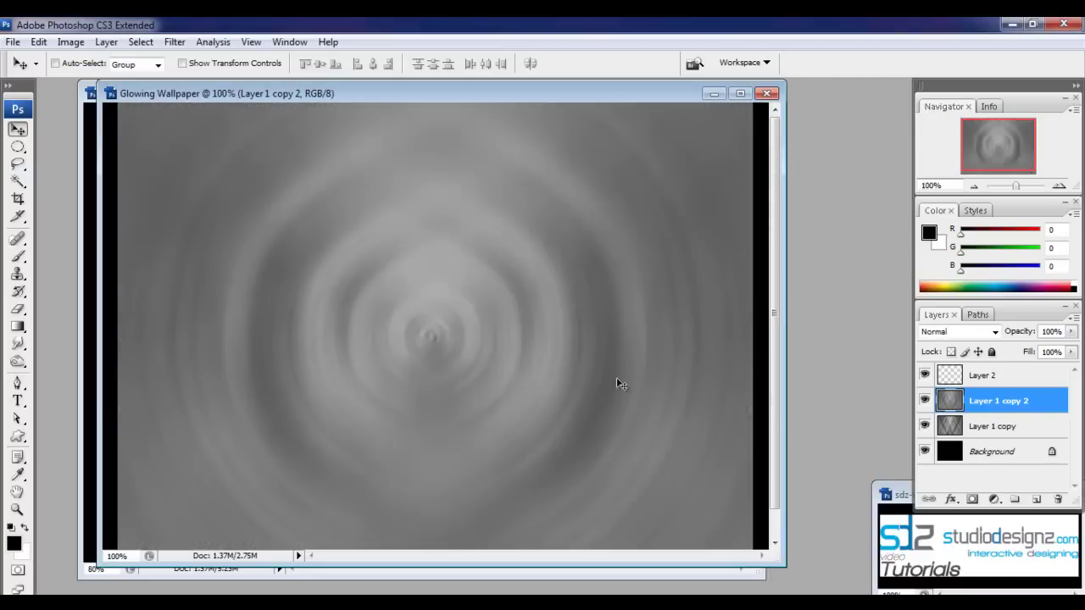
- Set Layer 1 copy 2 to Soft Light and toggle its visibility to compare
{"action": "left_click", "coordinate": [979, 331]}
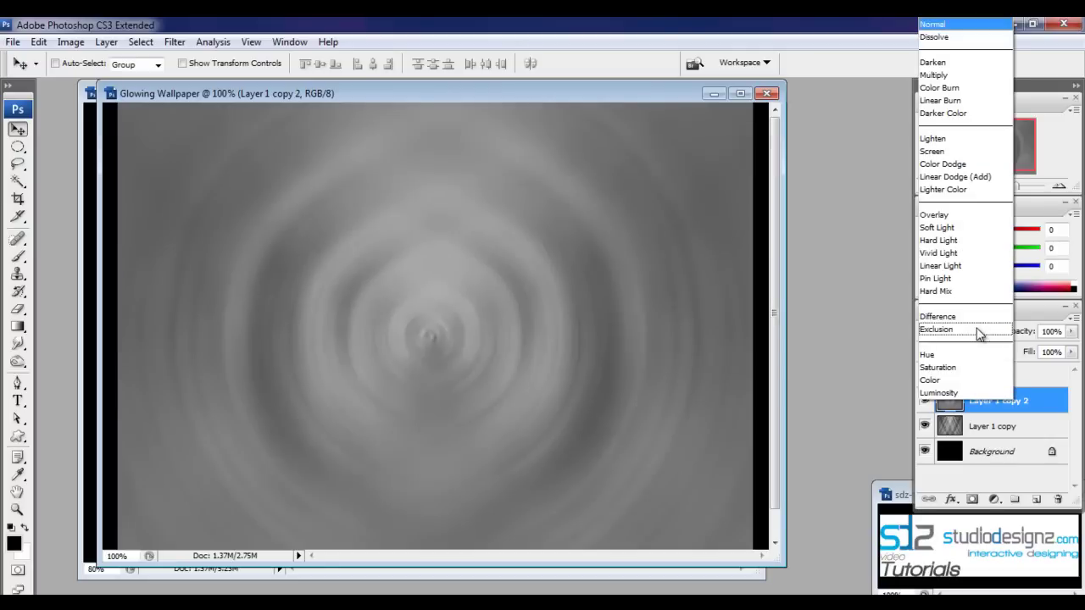
{"action": "left_click", "coordinate": [1040, 411]}
{"action": "left_click", "coordinate": [959, 331]}
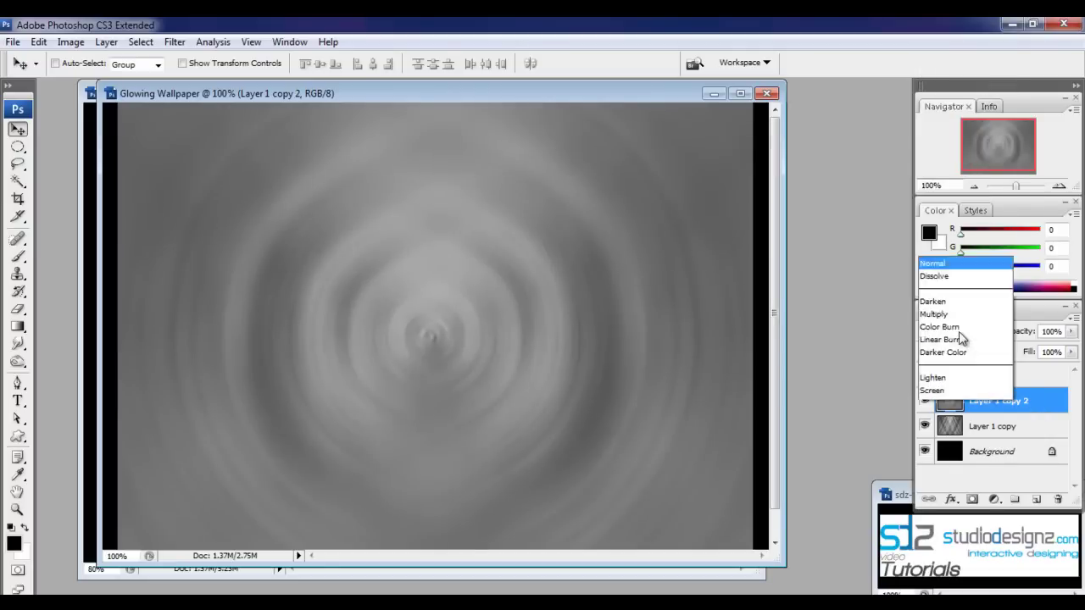
{"action": "left_click", "coordinate": [958, 229]}
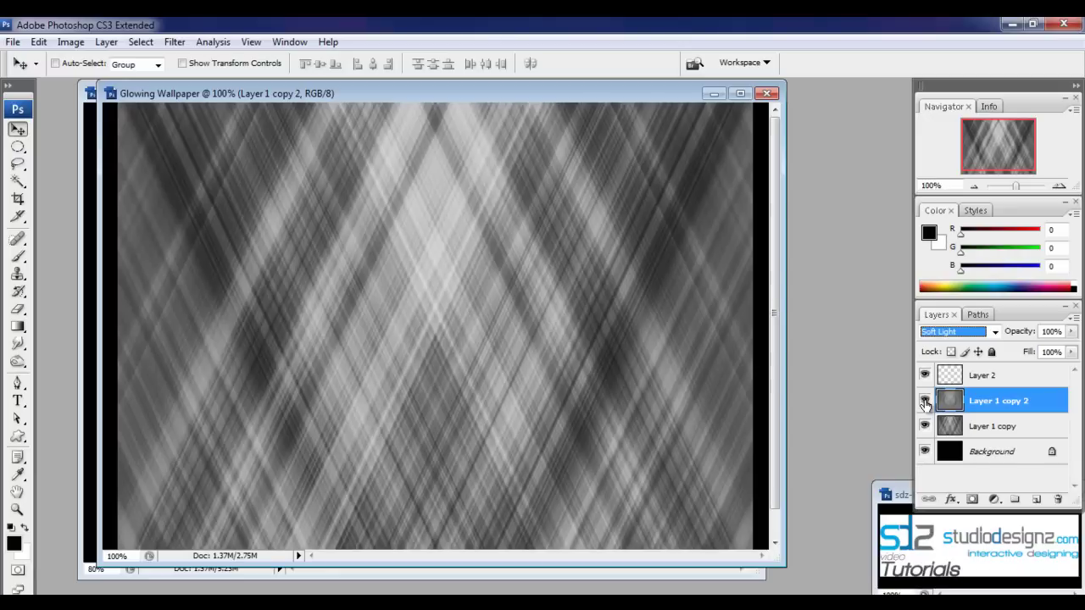
{"action": "left_click", "coordinate": [925, 400]}
{"action": "left_click", "coordinate": [925, 400]}
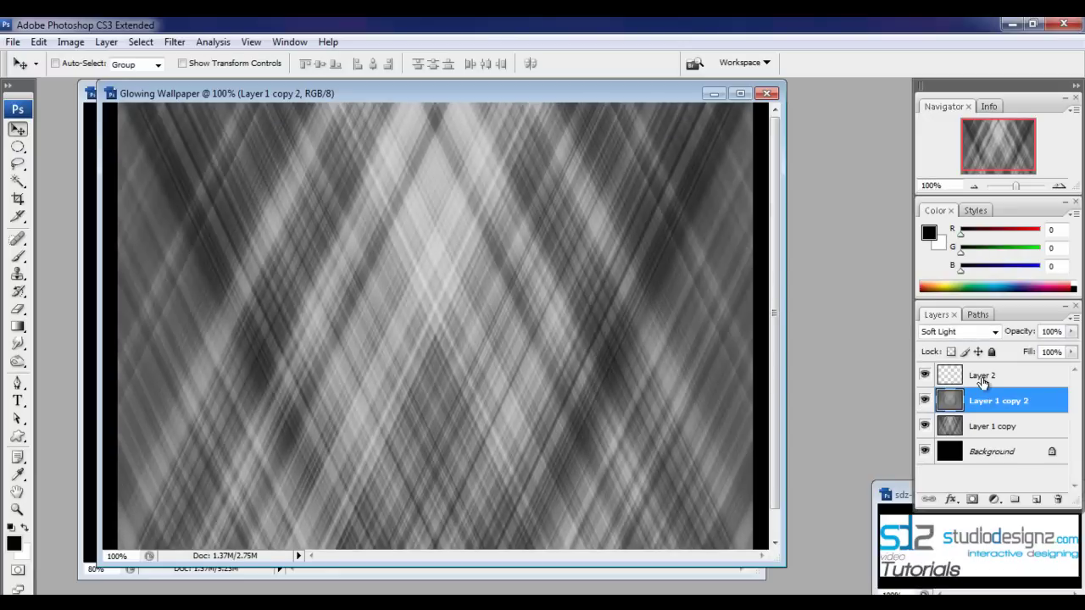
- Select Layer 2 and pick the Gradient tool with the orange-yellow preset
{"action": "left_click", "coordinate": [981, 381]}
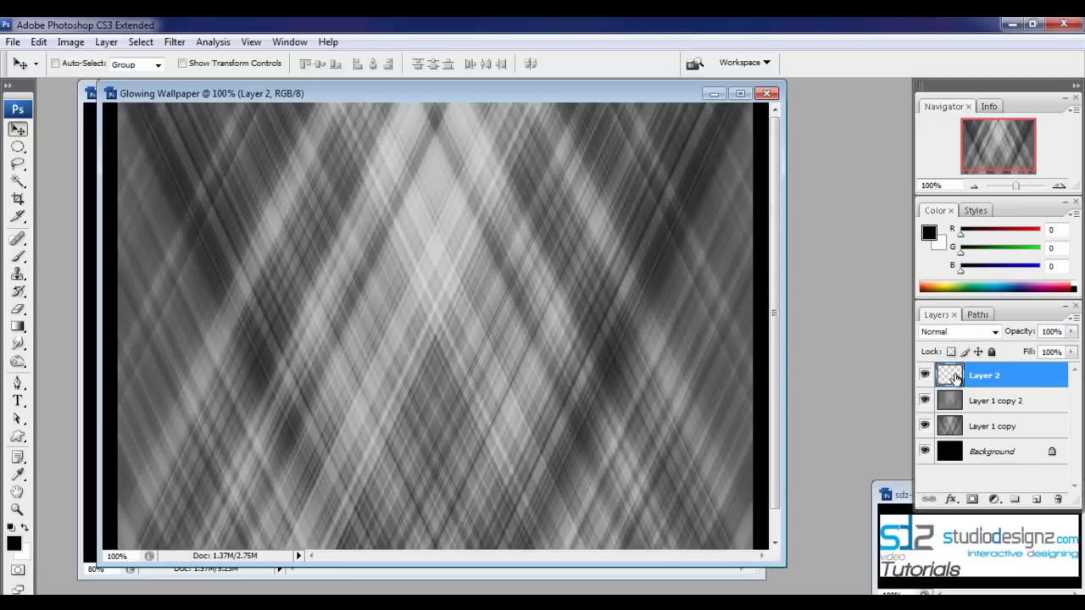
{"action": "left_click", "coordinate": [17, 328]}
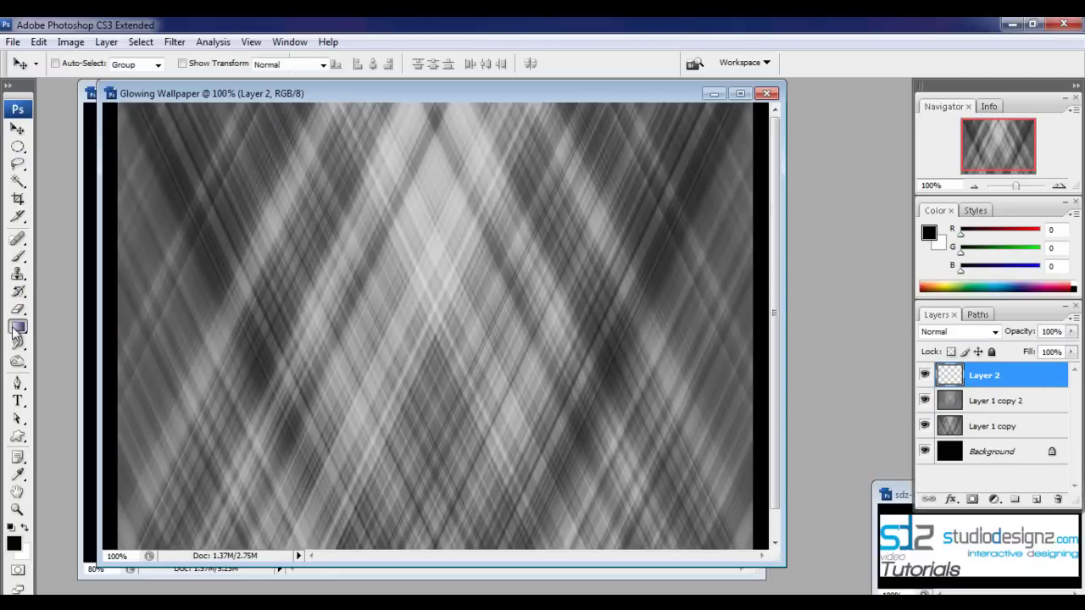
{"action": "left_click_drag", "start_coordinate": [17, 331], "coordinate": [51, 335]}
{"action": "left_click", "coordinate": [48, 330]}
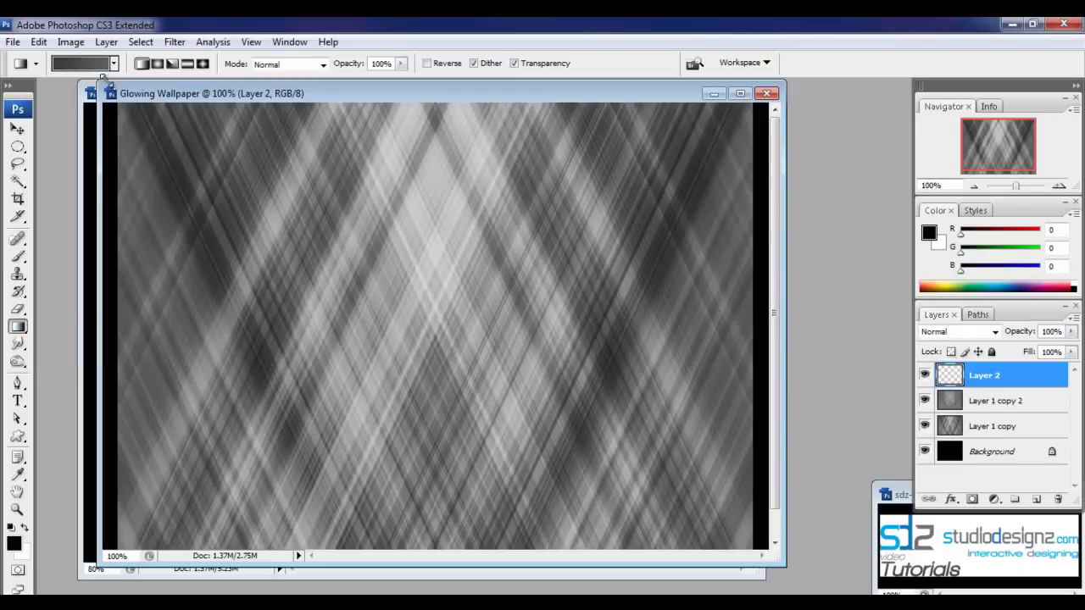
{"action": "left_click", "coordinate": [113, 65]}
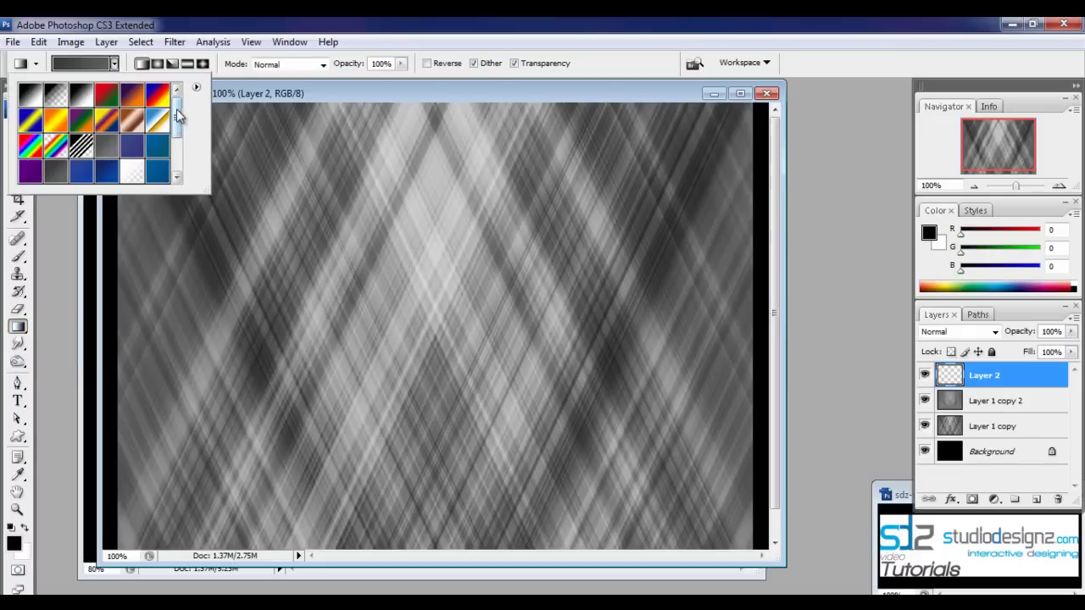
{"action": "left_click", "coordinate": [64, 126]}
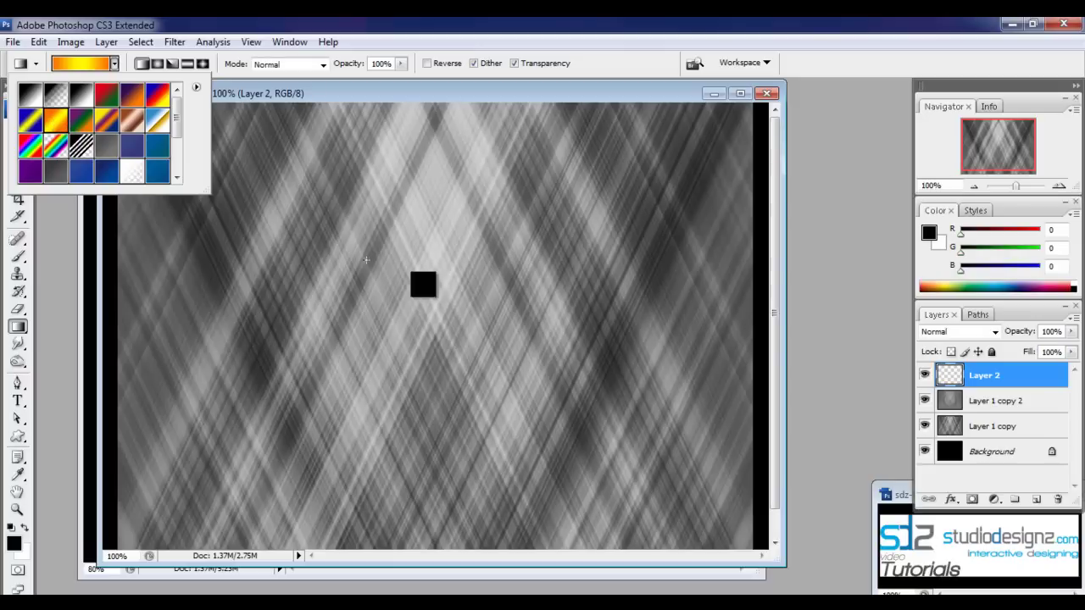
{"action": "left_click", "coordinate": [314, 190]}
- Drag a diagonal orange-yellow gradient across Layer 2 and blend it in Color mode
{"action": "left_click_drag", "start_coordinate": [517, 443], "coordinate": [545, 477]}
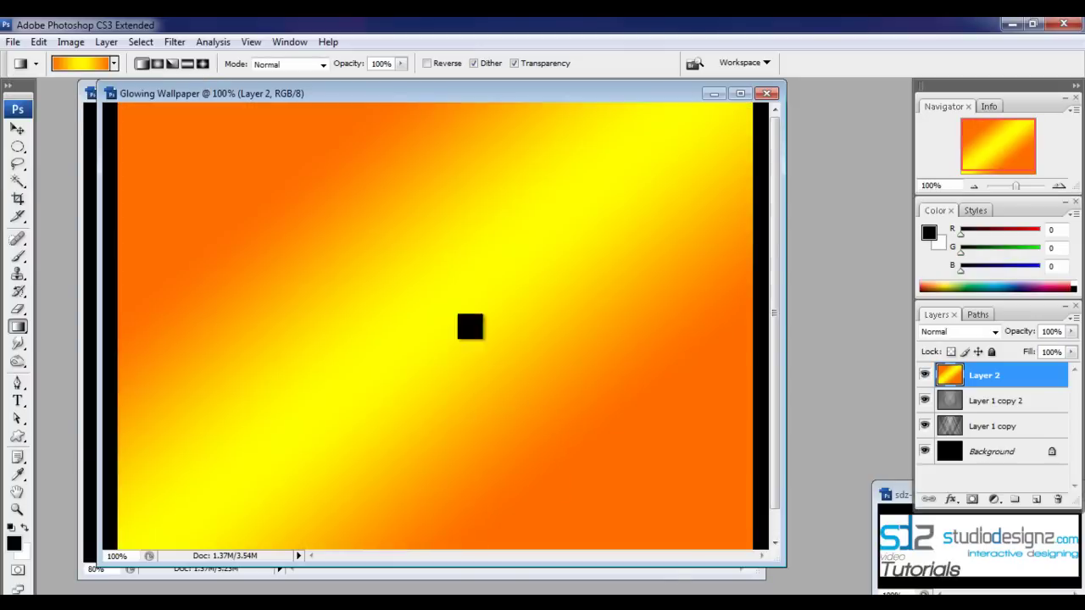
{"action": "left_click", "coordinate": [986, 332]}
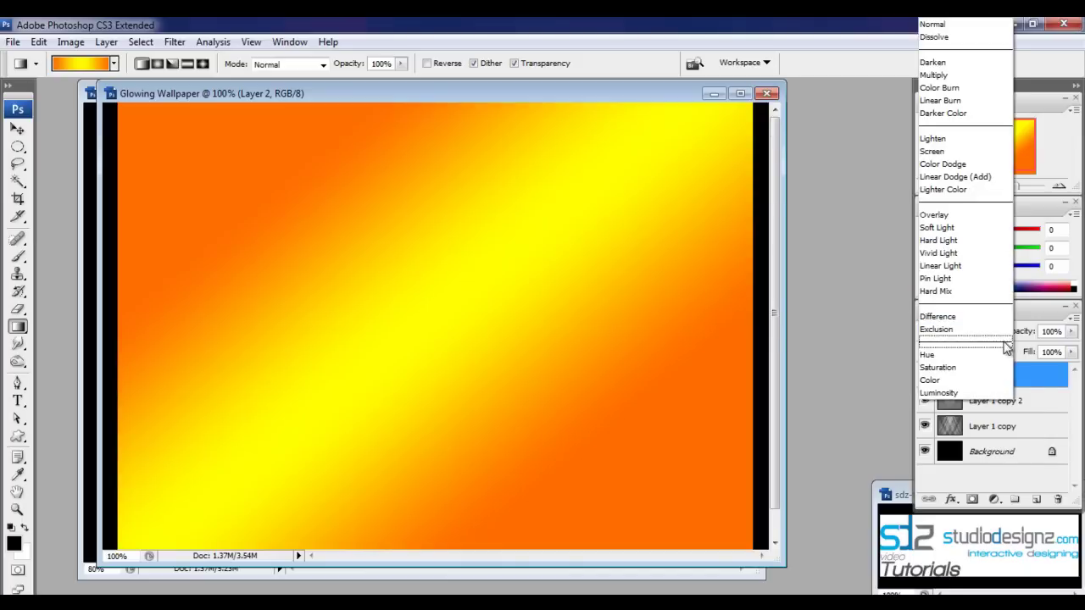
{"action": "left_click", "coordinate": [930, 379]}
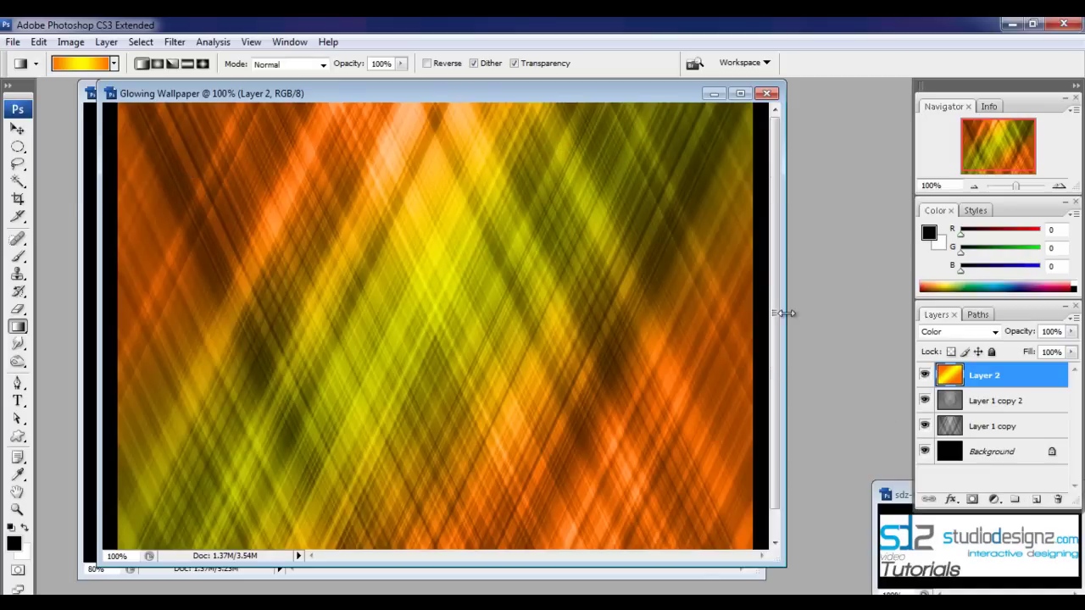
{"action": "left_click_drag", "start_coordinate": [477, 102], "coordinate": [633, 311]}
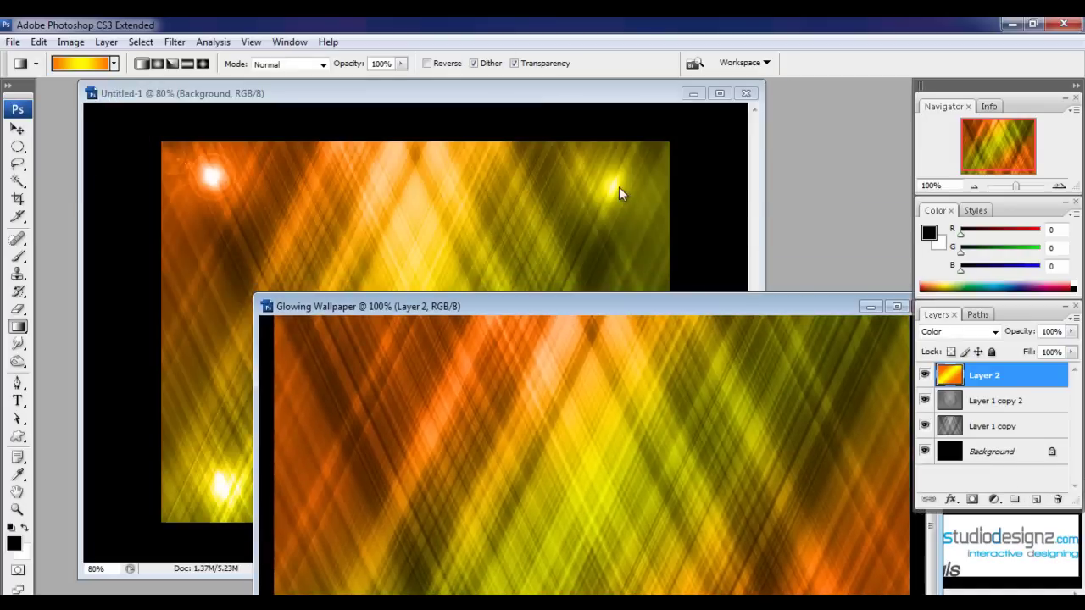
{"action": "left_click_drag", "start_coordinate": [700, 308], "coordinate": [509, 102]}
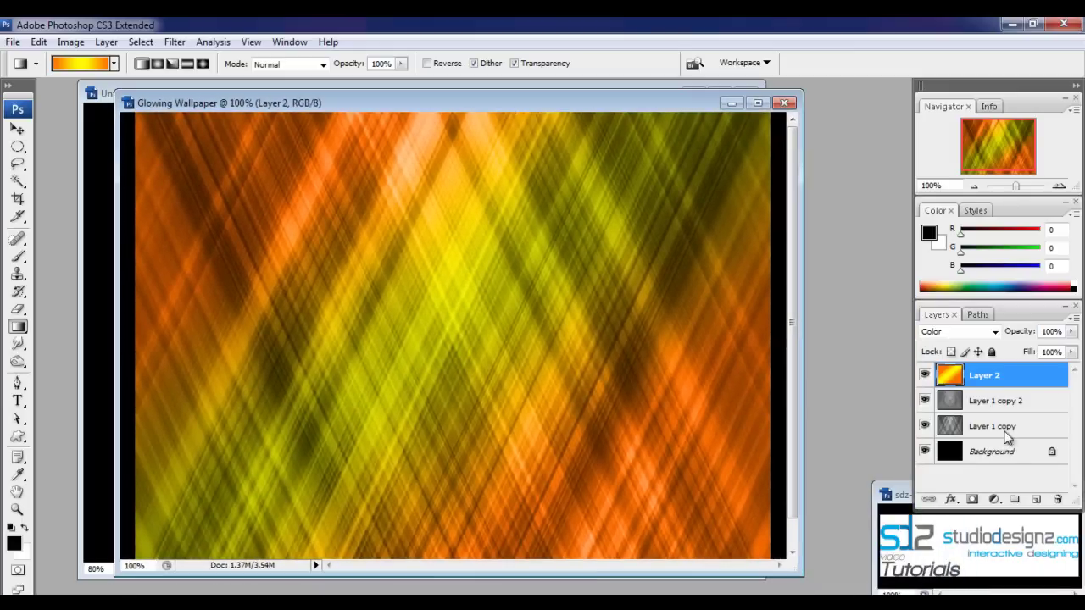
{"action": "left_click", "coordinate": [1035, 500]}
- Make a 25 px feathered elliptical selection in the canvas's upper right
{"action": "left_click", "coordinate": [18, 148]}
{"action": "left_click_drag", "start_coordinate": [20, 147], "coordinate": [121, 168]}
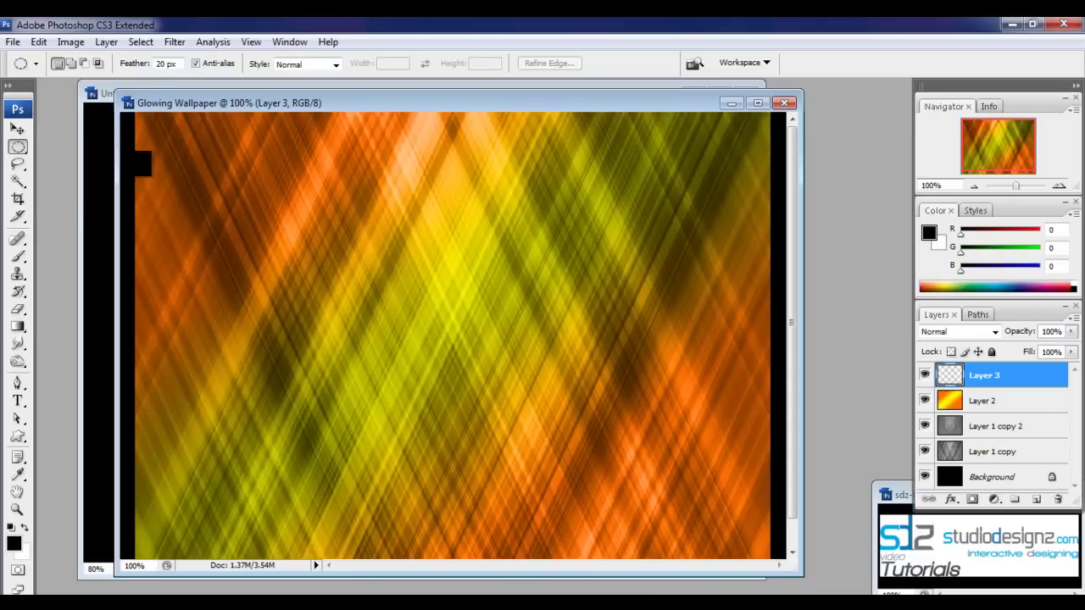
{"action": "left_click", "coordinate": [123, 66]}
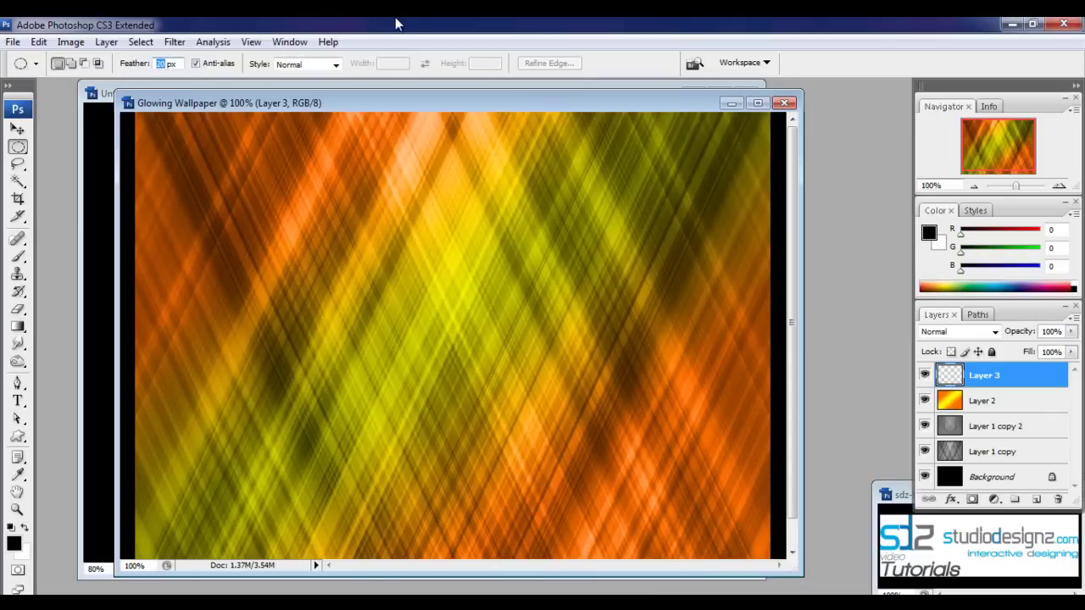
{"action": "type", "text": "2"}
{"action": "key", "text": "Return"}
{"action": "left_click_drag", "start_coordinate": [586, 182], "coordinate": [717, 305]}
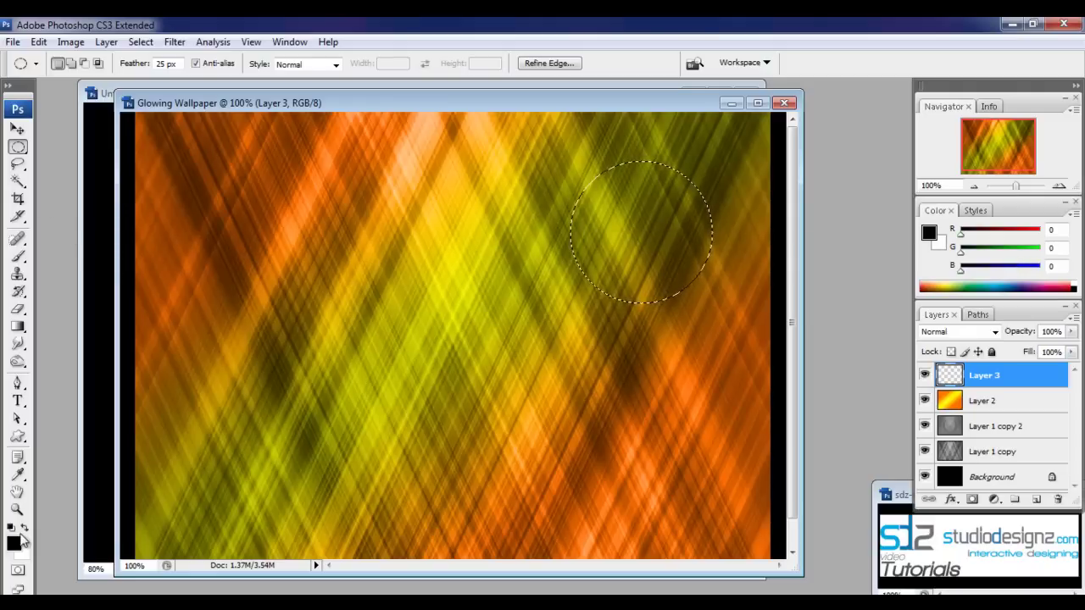
- Fill the circle with black, deselect, and nudge it into place
{"action": "left_click_drag", "start_coordinate": [14, 543], "coordinate": [389, 412]}
{"action": "key", "text": "alt"}
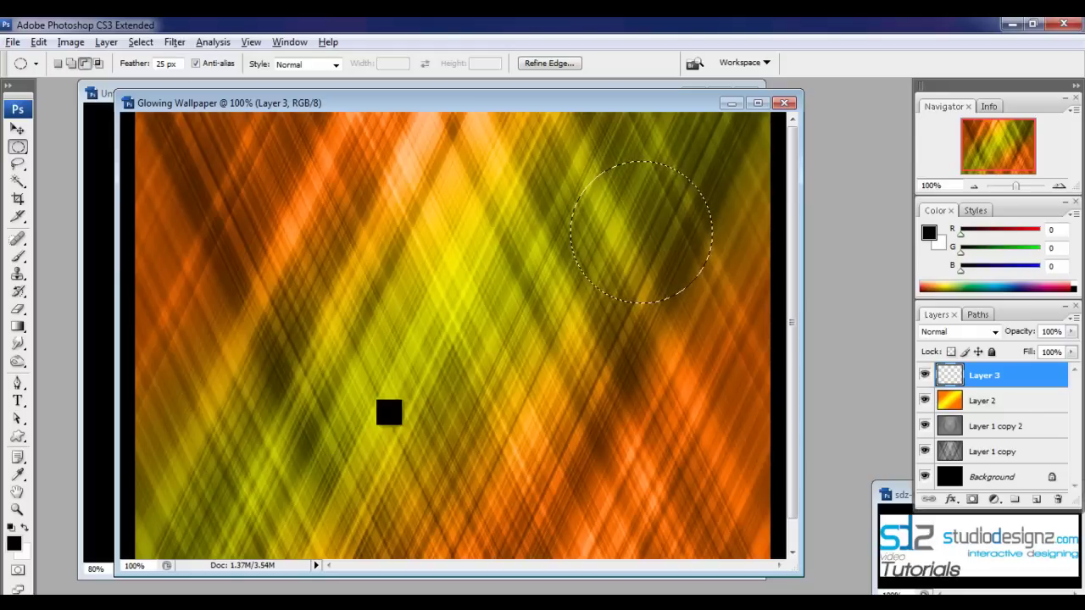
{"action": "key", "text": "alt+BackSpace"}
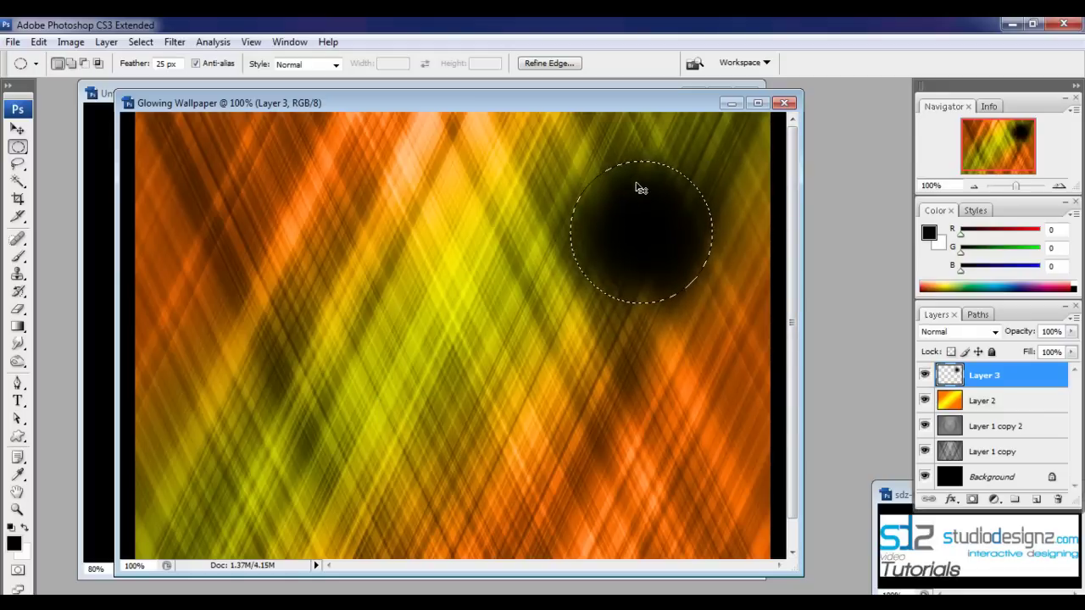
{"action": "key", "text": "ctrl+d"}
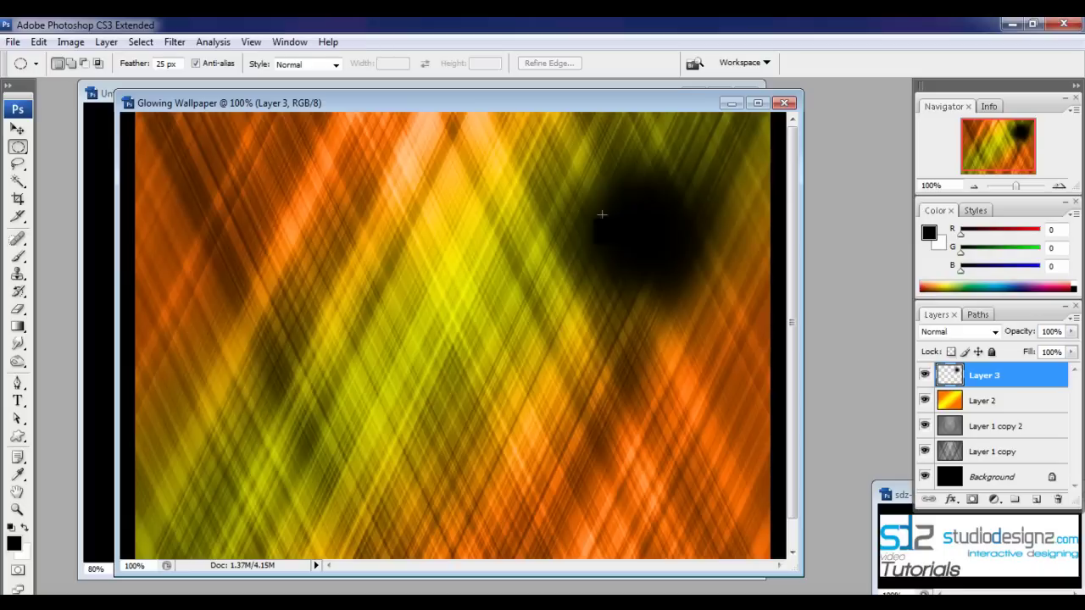
{"action": "left_click", "coordinate": [17, 129]}
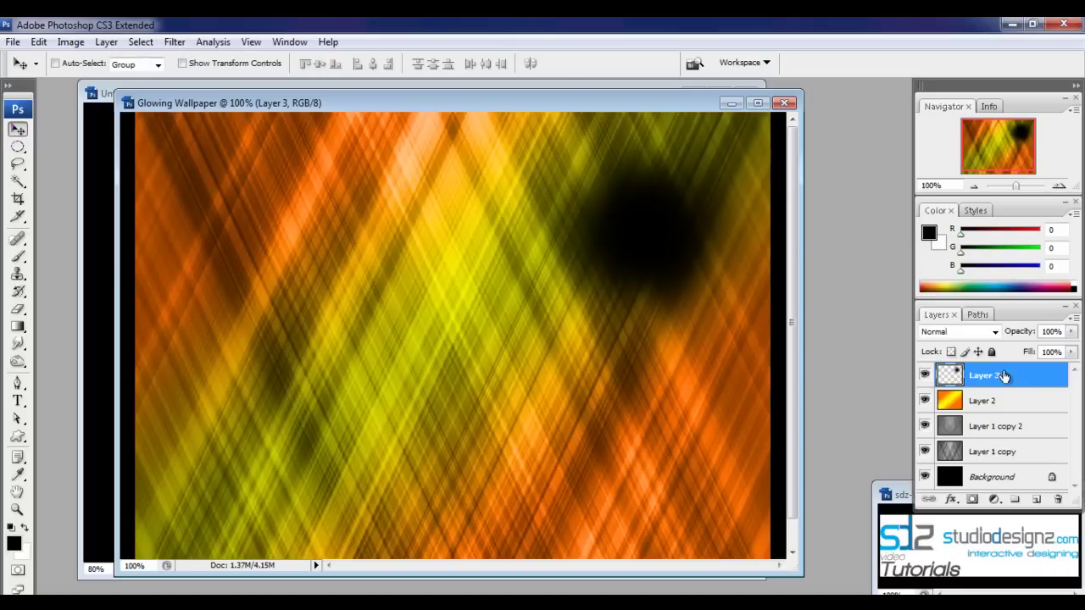
{"action": "mouse_move", "coordinate": [630, 235]}
{"action": "left_mouse_down"}
{"action": "mouse_move", "coordinate": [642, 264]}
{"action": "mouse_move", "coordinate": [596, 256]}
{"action": "mouse_move", "coordinate": [617, 241]}
{"action": "left_mouse_up"}
- Render a 50-300mm Zoom lens flare at 100% brightness on Layer 3 and drag it to the upper left
{"action": "left_click", "coordinate": [177, 43]}
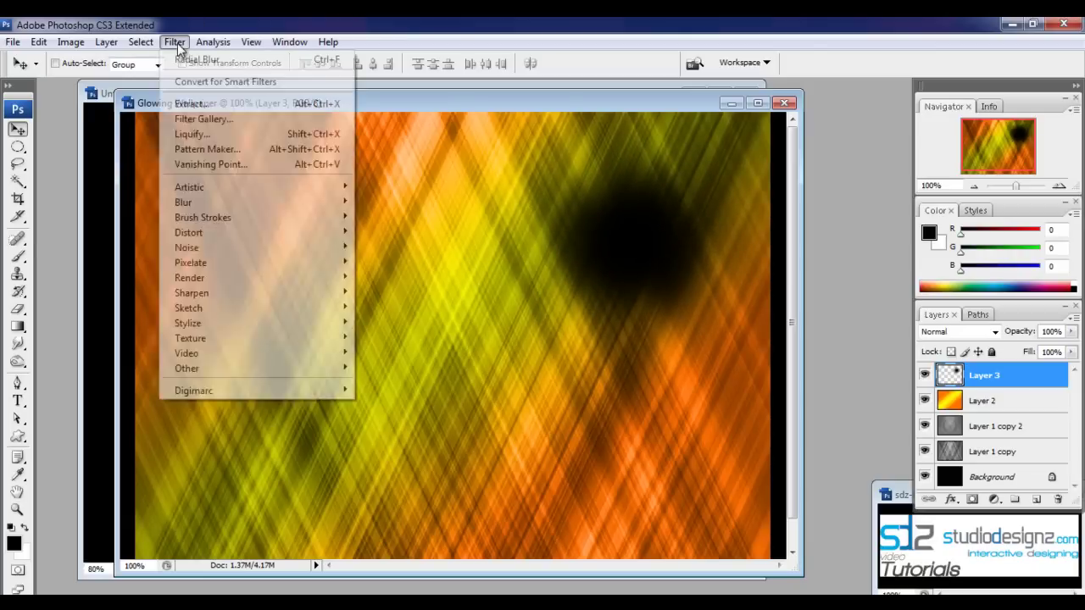
{"action": "mouse_move", "coordinate": [216, 277]}
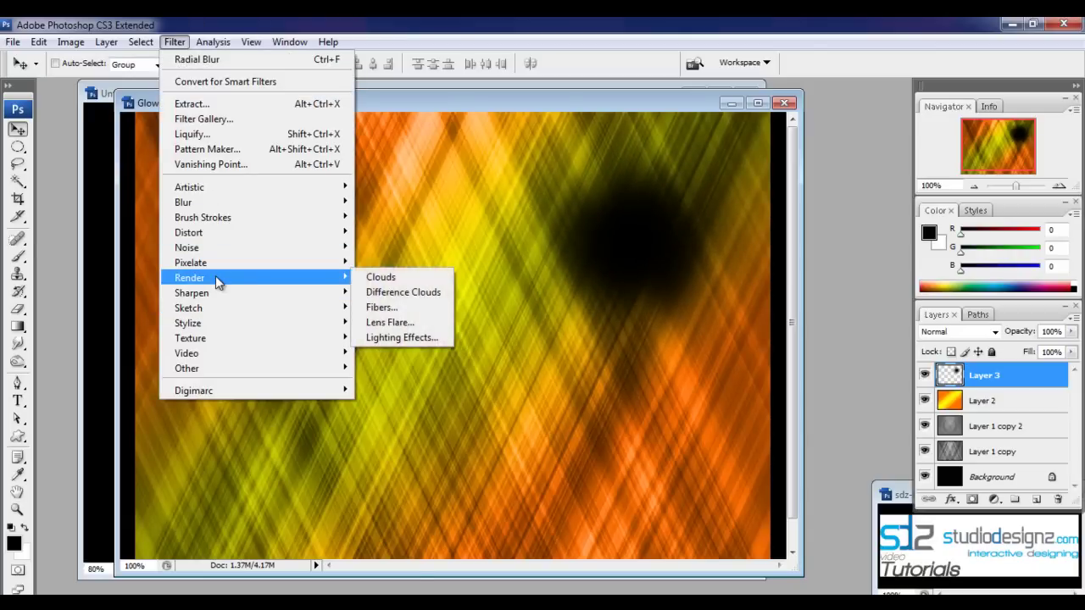
{"action": "left_click", "coordinate": [415, 329]}
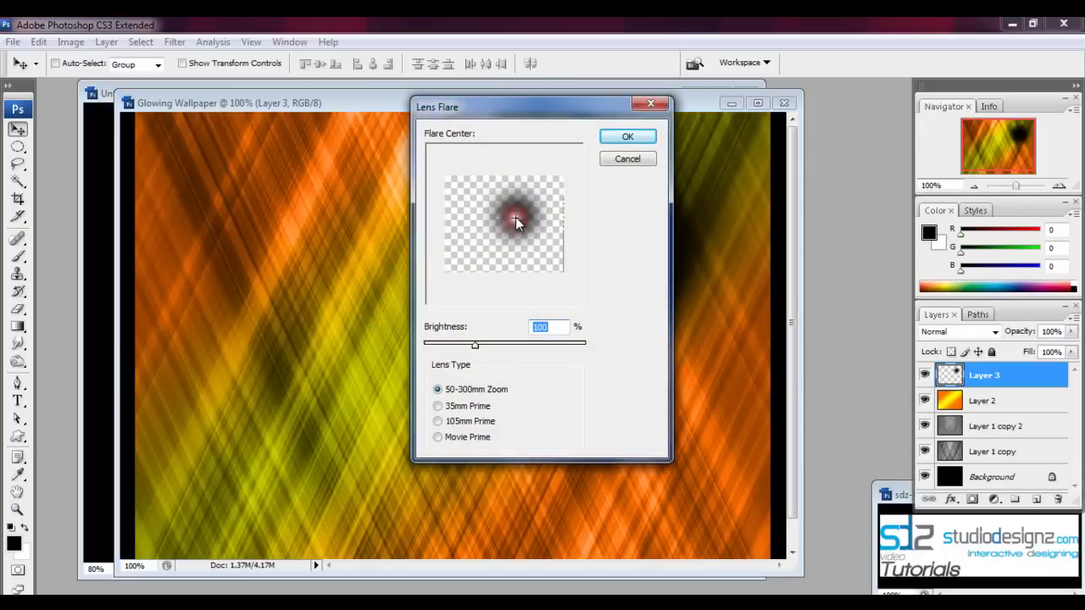
{"action": "left_click_drag", "start_coordinate": [551, 108], "coordinate": [315, 127]}
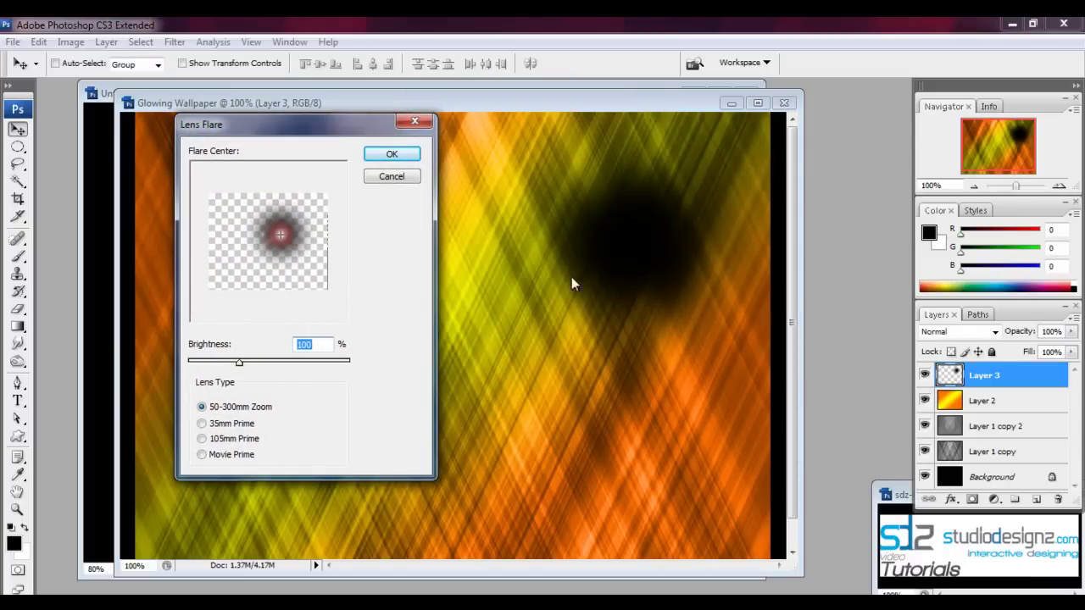
{"action": "left_click", "coordinate": [220, 413]}
{"action": "left_click", "coordinate": [395, 161]}
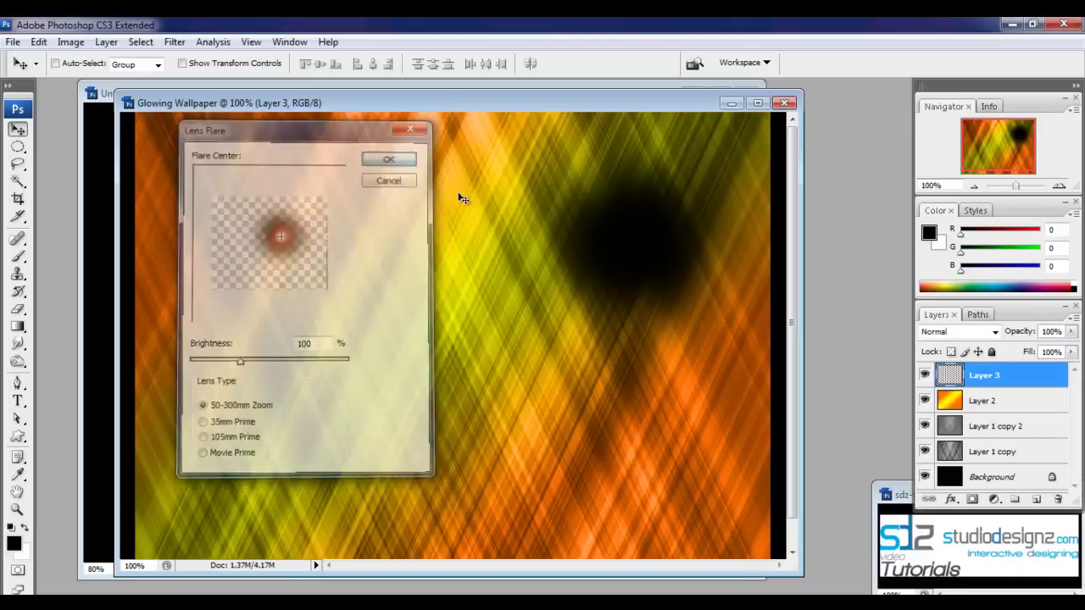
{"action": "left_click_drag", "start_coordinate": [636, 245], "coordinate": [239, 200]}
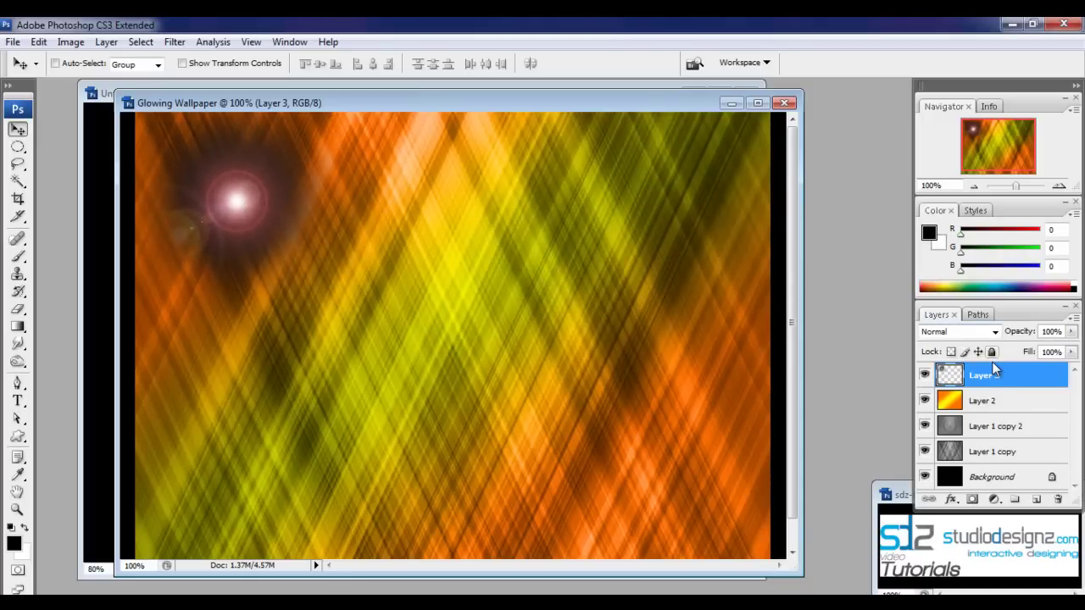
- Try Color Dodge and Overlay on Layer 3, settle on Linear Dodge (Add), and keep the glow top-left
{"action": "left_click", "coordinate": [958, 332]}
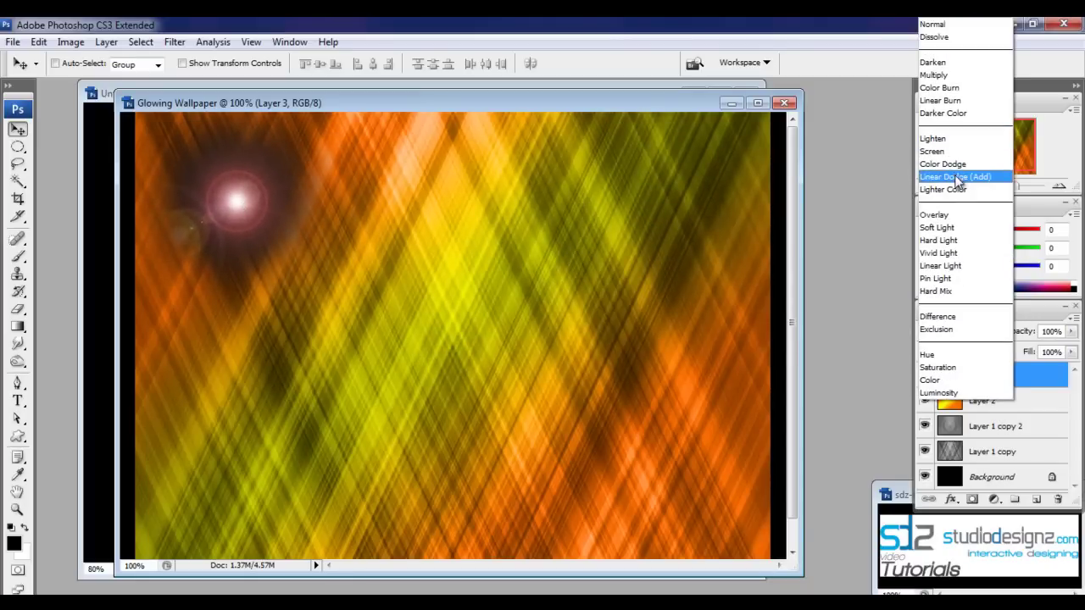
{"action": "left_click", "coordinate": [955, 166]}
{"action": "left_click_drag", "start_coordinate": [259, 229], "coordinate": [698, 207]}
{"action": "left_click", "coordinate": [965, 332]}
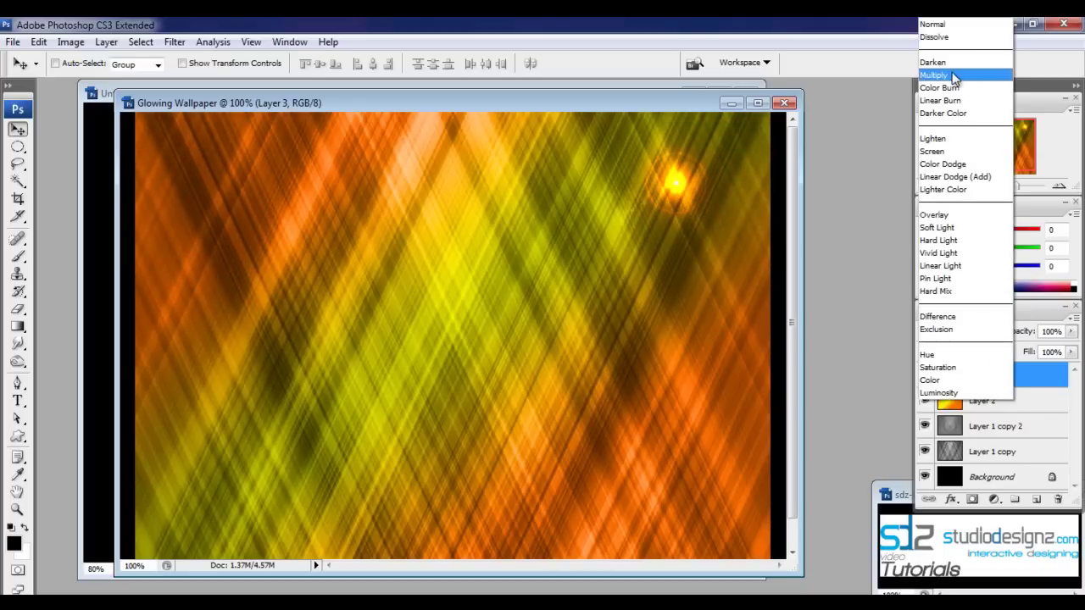
{"action": "left_click", "coordinate": [958, 222]}
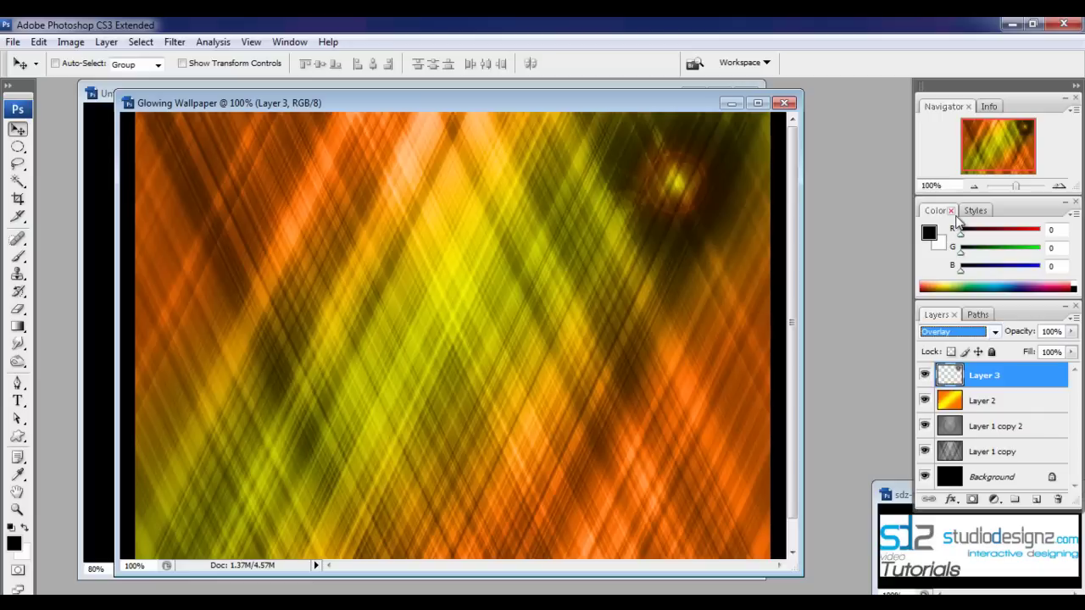
{"action": "left_click", "coordinate": [958, 332]}
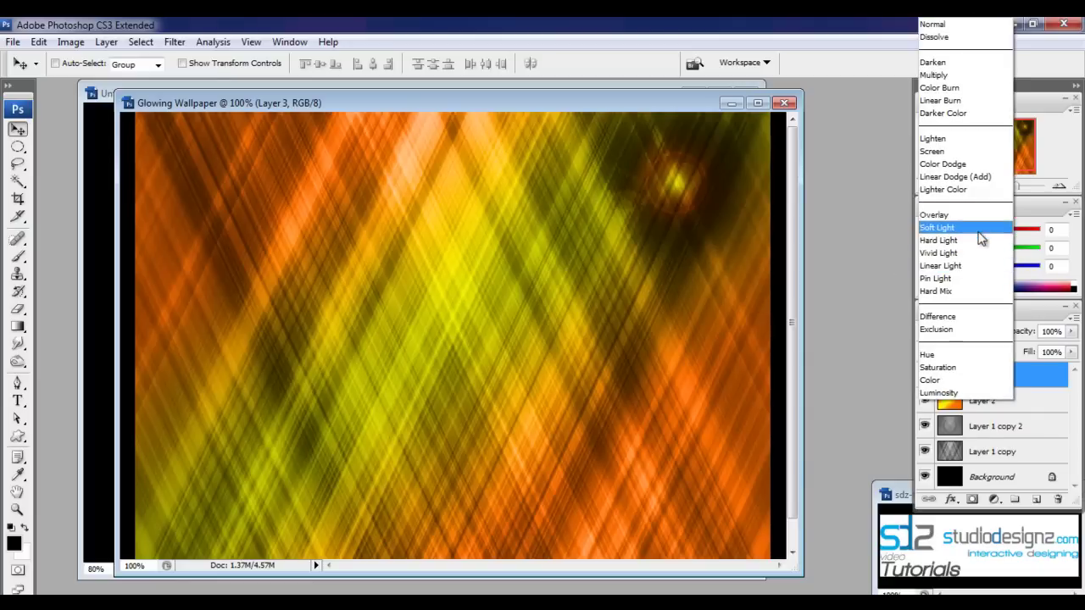
{"action": "left_click", "coordinate": [969, 177]}
{"action": "left_click_drag", "start_coordinate": [644, 184], "coordinate": [215, 179]}
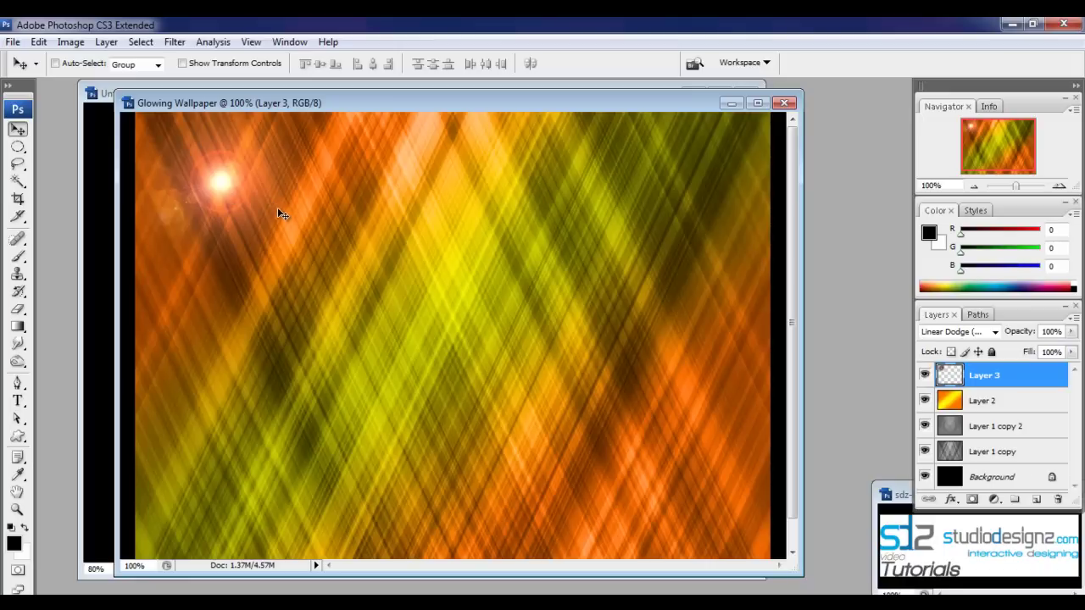
{"action": "key", "text": "alt"}
{"action": "left_click", "coordinate": [20, 132]}
- Alt-drag the glow to the upper right as Layer 3 copy and uncover the Untitled-1 reference
{"action": "left_click_drag", "start_coordinate": [227, 190], "coordinate": [696, 191]}
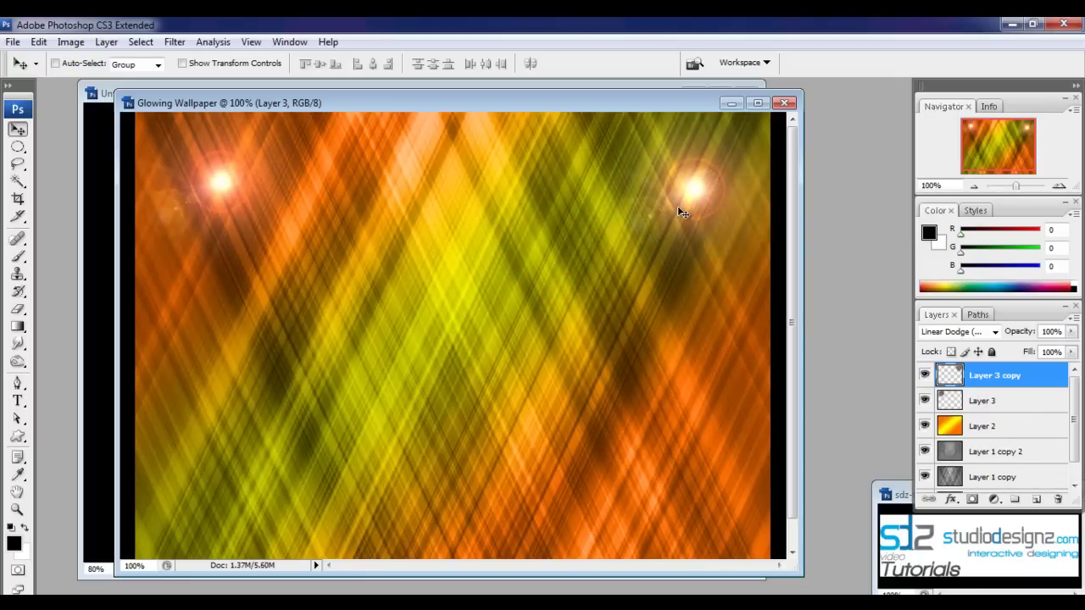
{"action": "left_click_drag", "start_coordinate": [589, 102], "coordinate": [561, 283]}
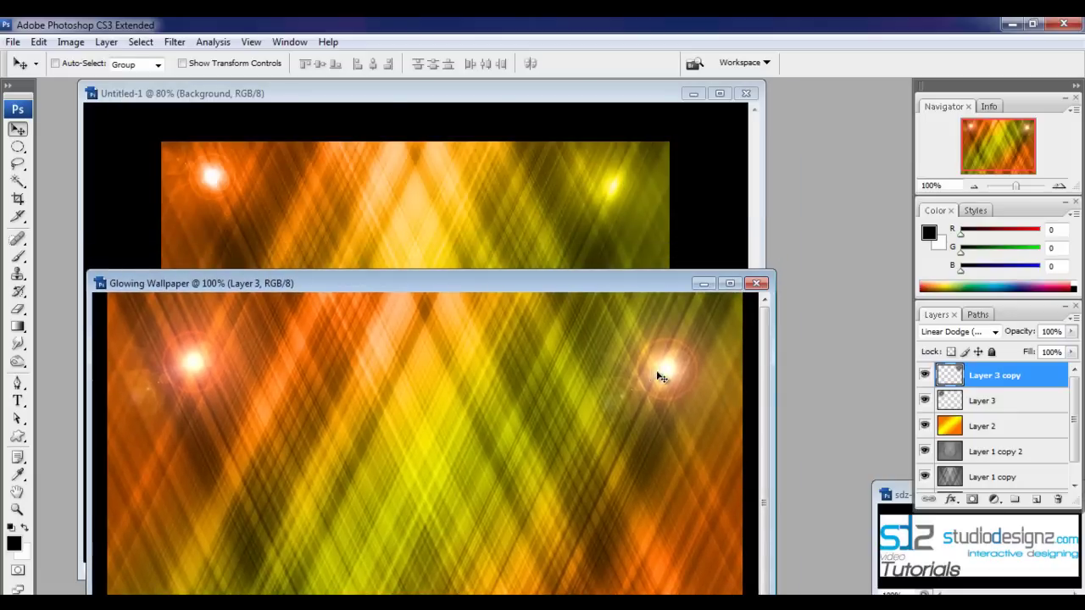
- Apply a 65°, 10-pixel Motion Blur to the upper-right glow on Layer 3 copy
{"action": "left_click", "coordinate": [181, 46]}
{"action": "mouse_move", "coordinate": [214, 204]}
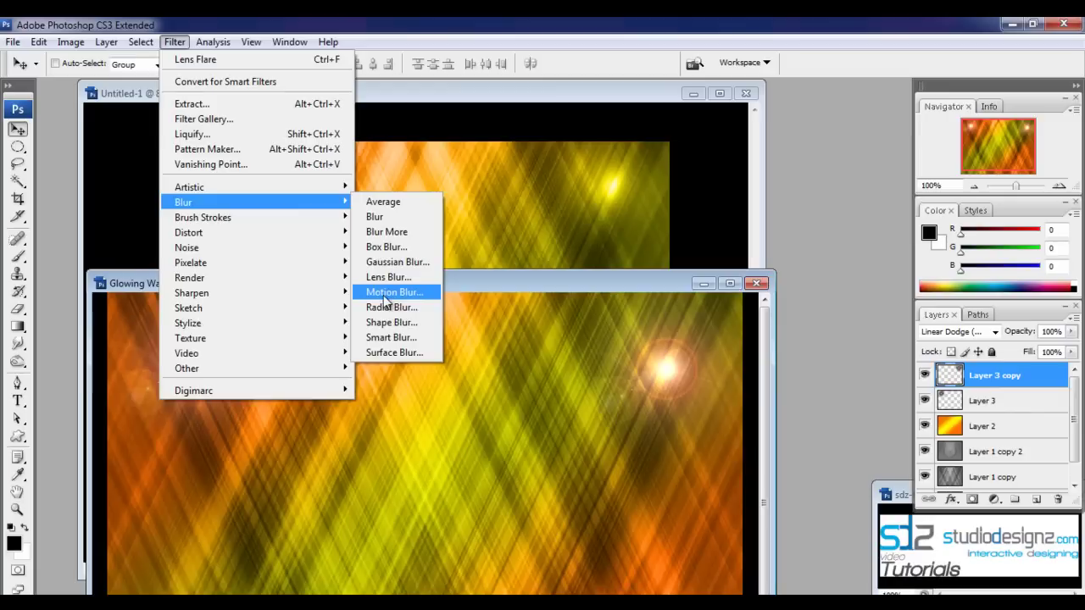
{"action": "left_click", "coordinate": [384, 294]}
{"action": "left_click_drag", "start_coordinate": [809, 187], "coordinate": [853, 71]}
{"action": "left_click_drag", "start_coordinate": [897, 352], "coordinate": [785, 356]}
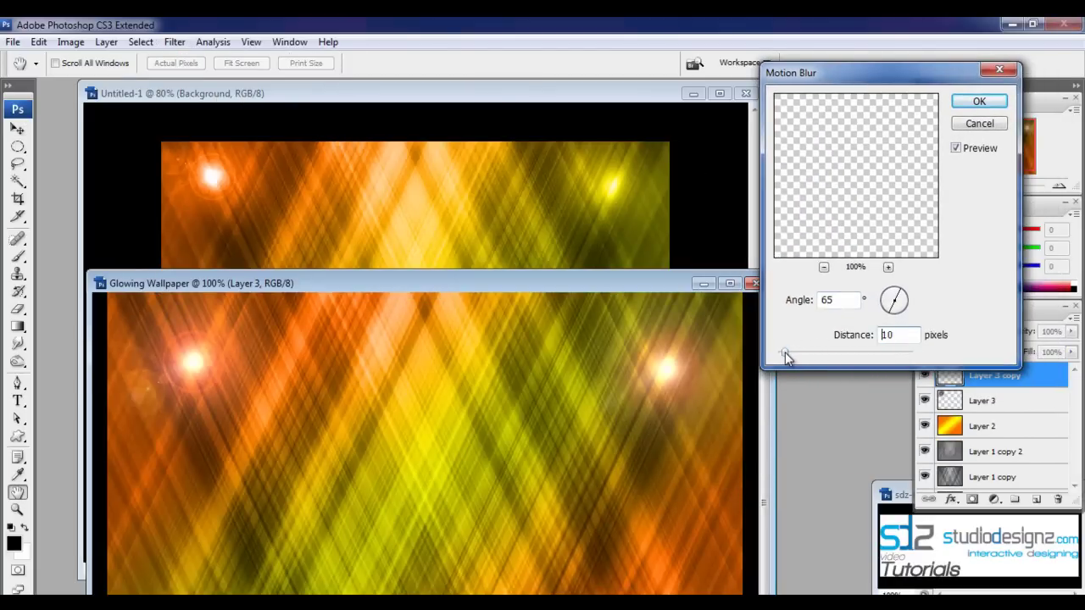
{"action": "left_click", "coordinate": [979, 100]}
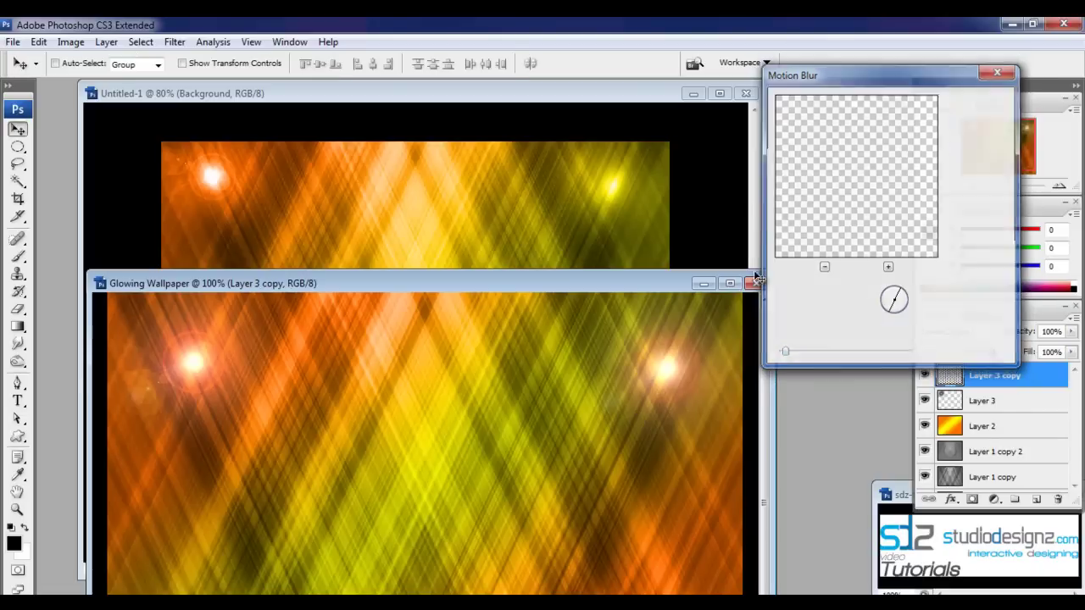
{"action": "left_click_drag", "start_coordinate": [609, 285], "coordinate": [683, 128]}
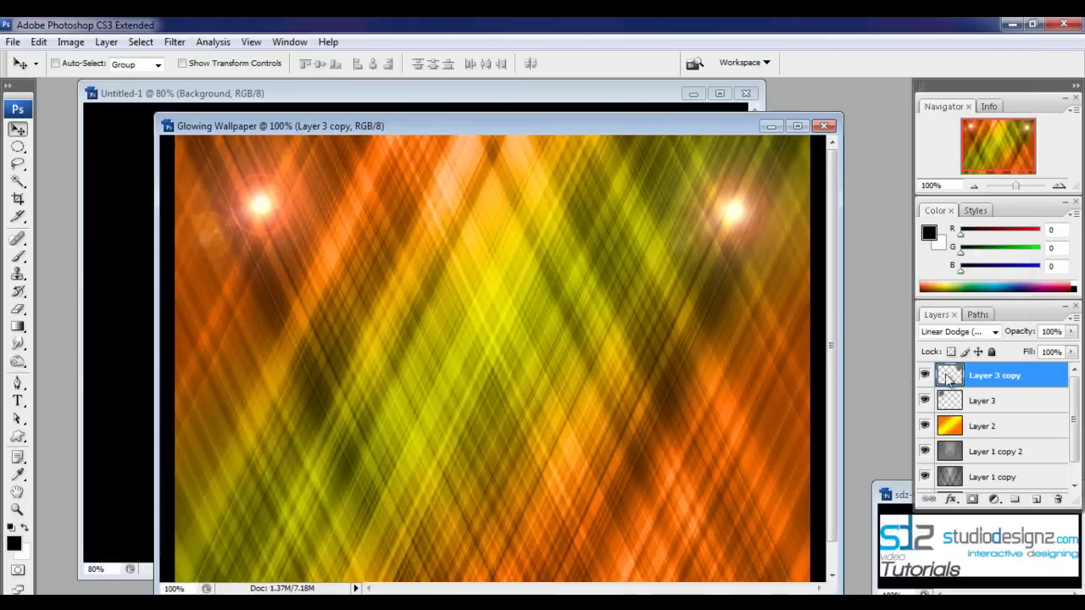
{"action": "left_click", "coordinate": [958, 332]}
{"action": "left_click", "coordinate": [960, 179]}
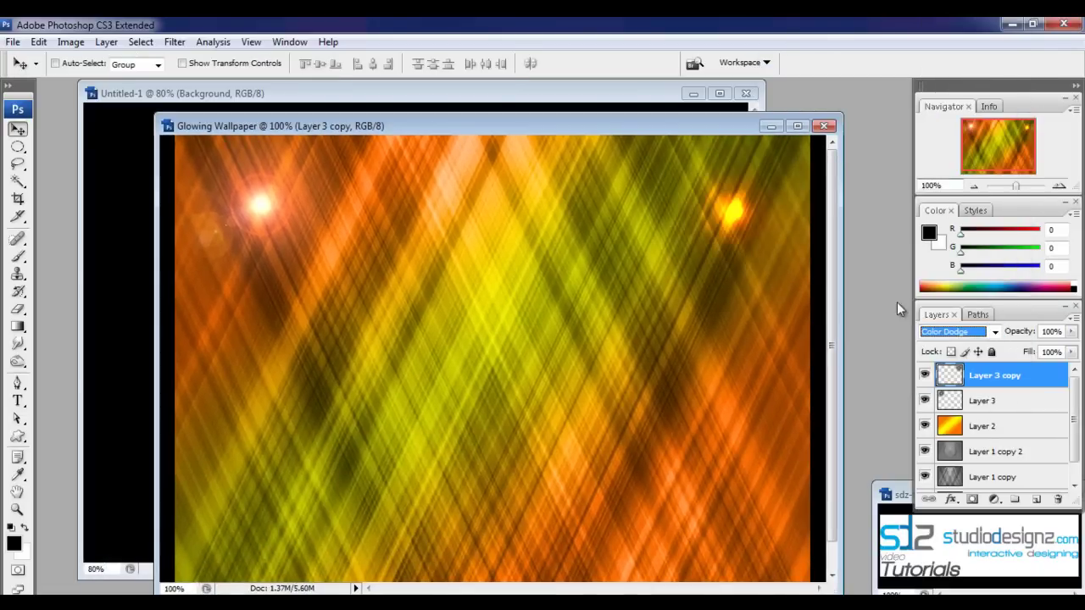
{"action": "left_click", "coordinate": [958, 333]}
{"action": "left_click", "coordinate": [945, 189]}
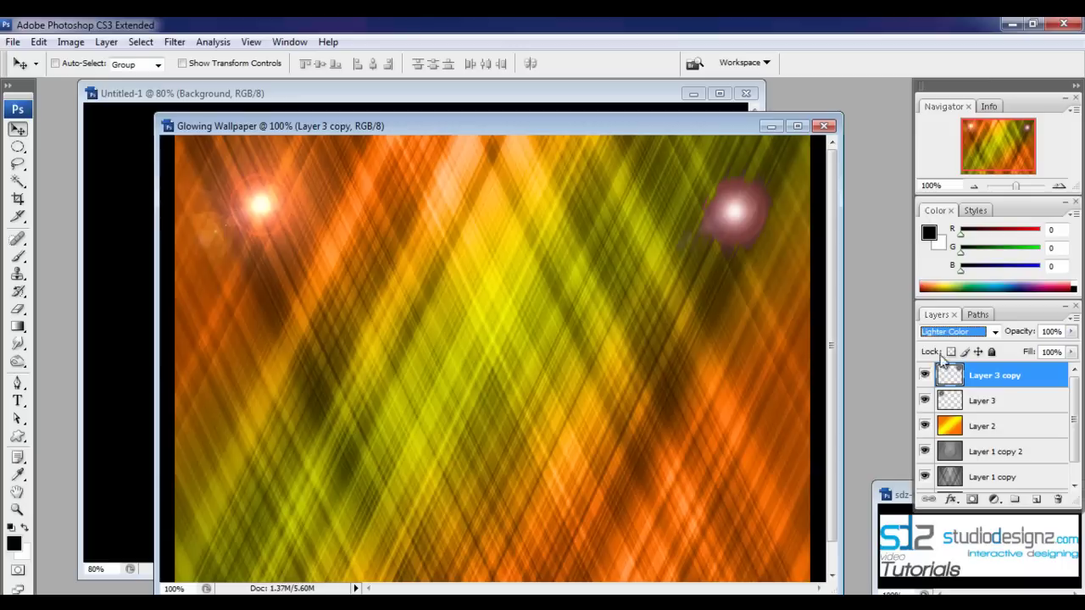
{"action": "left_click", "coordinate": [956, 333]}
{"action": "left_click", "coordinate": [962, 150]}
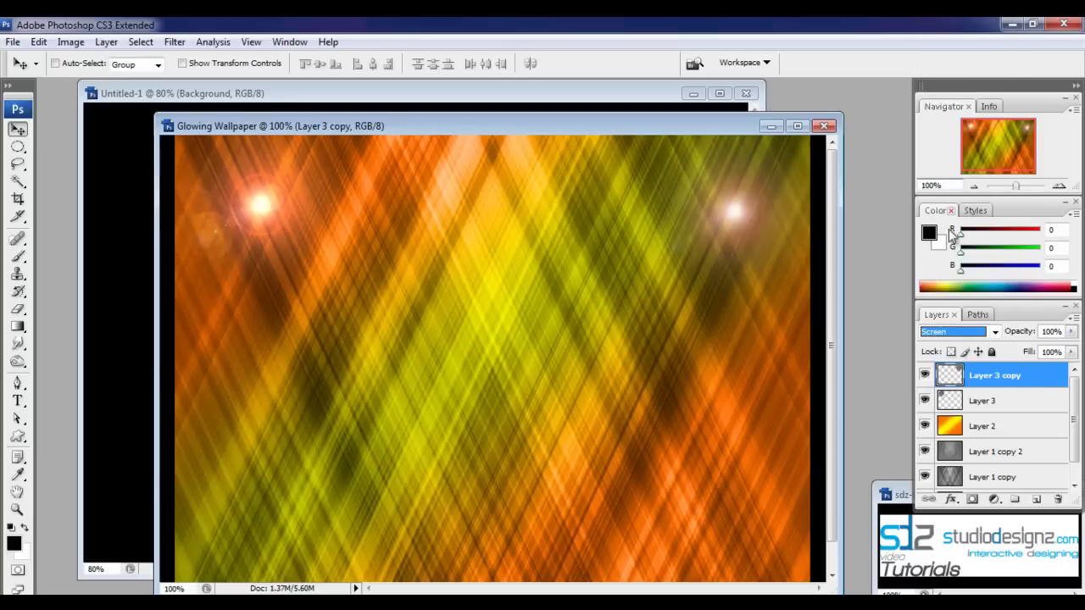
{"action": "left_click", "coordinate": [954, 334]}
{"action": "left_click", "coordinate": [953, 154]}
{"action": "left_click", "coordinate": [953, 333]}
{"action": "left_click", "coordinate": [951, 246]}
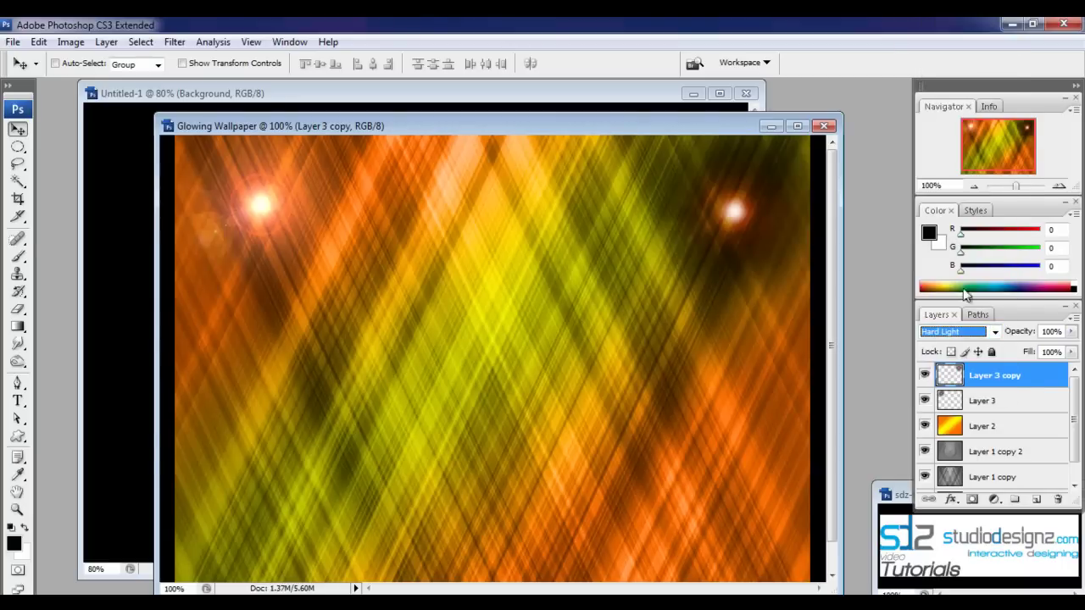
{"action": "left_click", "coordinate": [969, 334]}
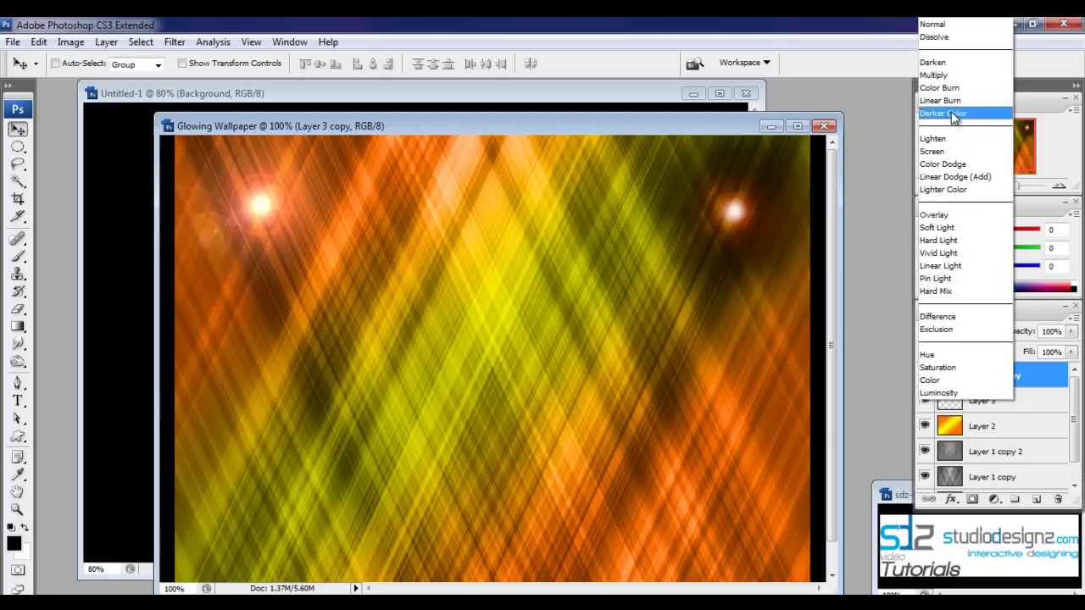
{"action": "left_click", "coordinate": [957, 164]}
{"action": "left_click", "coordinate": [966, 332]}
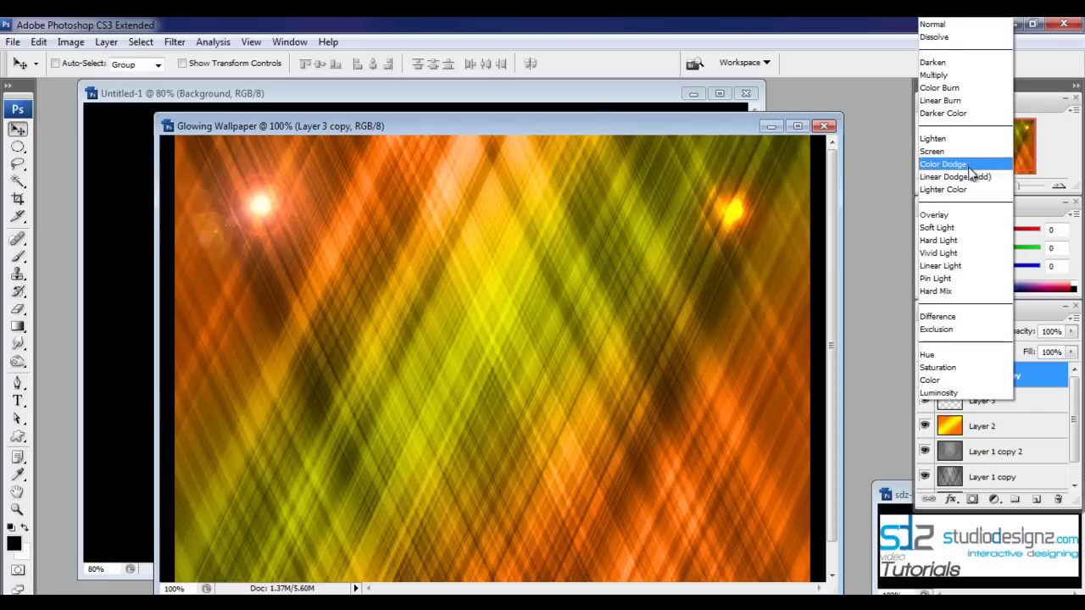
{"action": "left_click", "coordinate": [958, 175]}
{"action": "left_click_drag", "start_coordinate": [656, 127], "coordinate": [655, 96]}
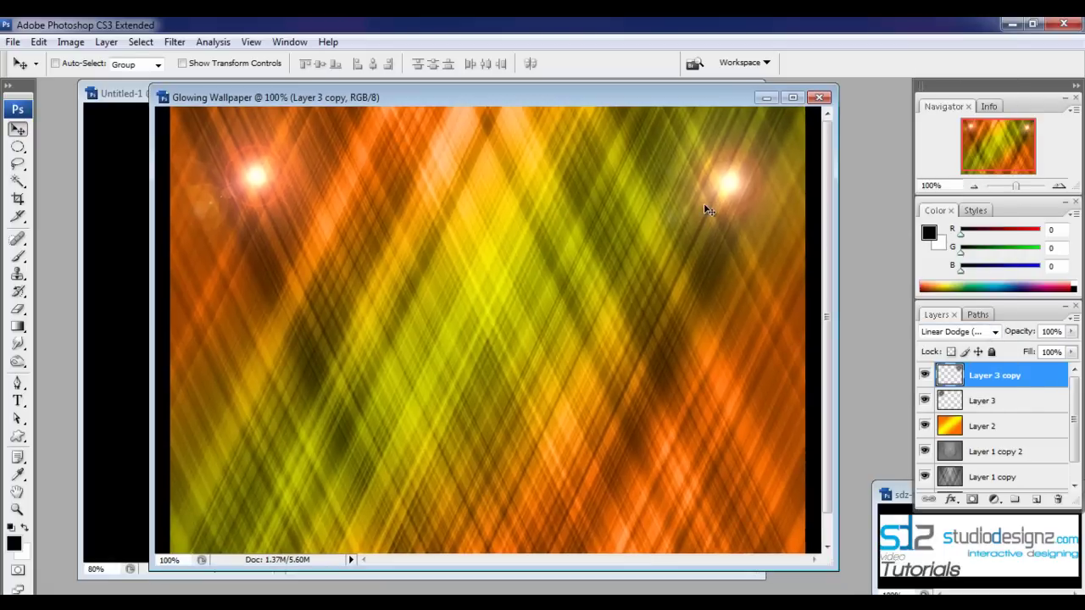
{"action": "left_click", "coordinate": [983, 401]}
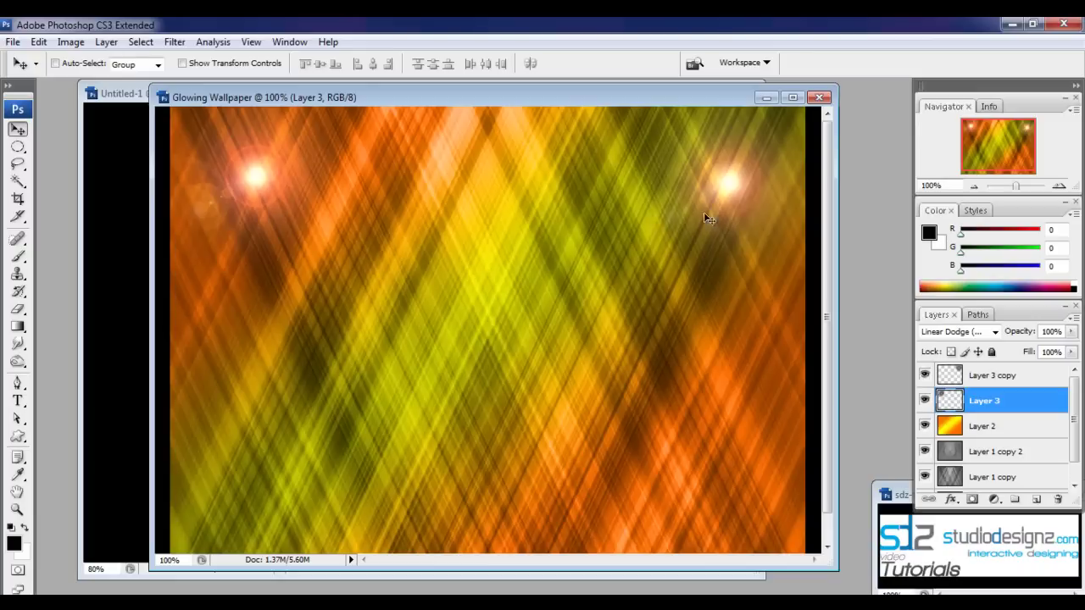
{"action": "left_click", "coordinate": [982, 375]}
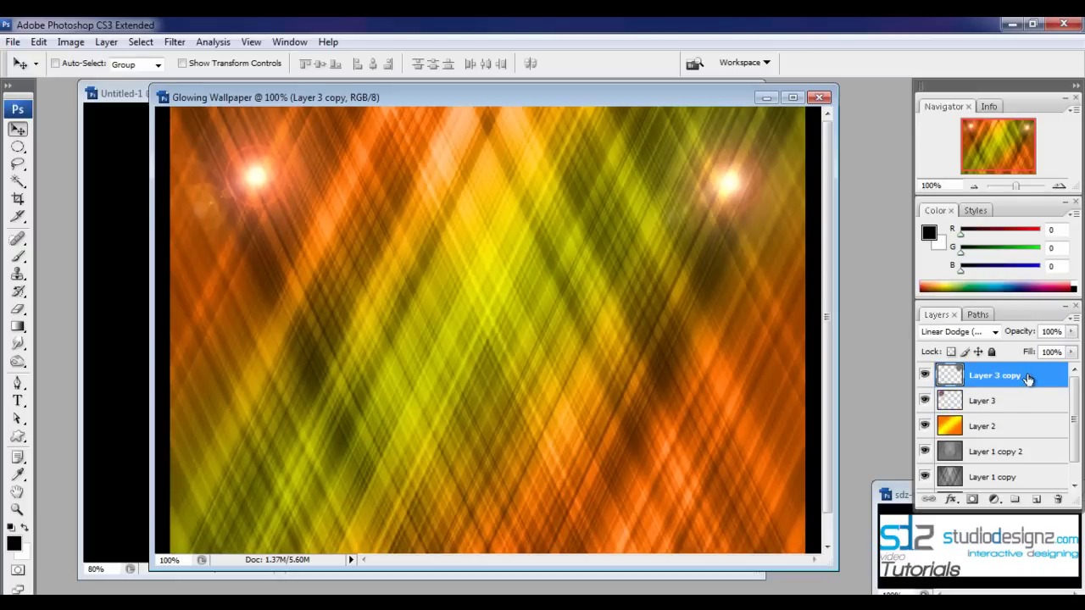
{"action": "left_click_drag", "start_coordinate": [729, 201], "coordinate": [358, 460]}
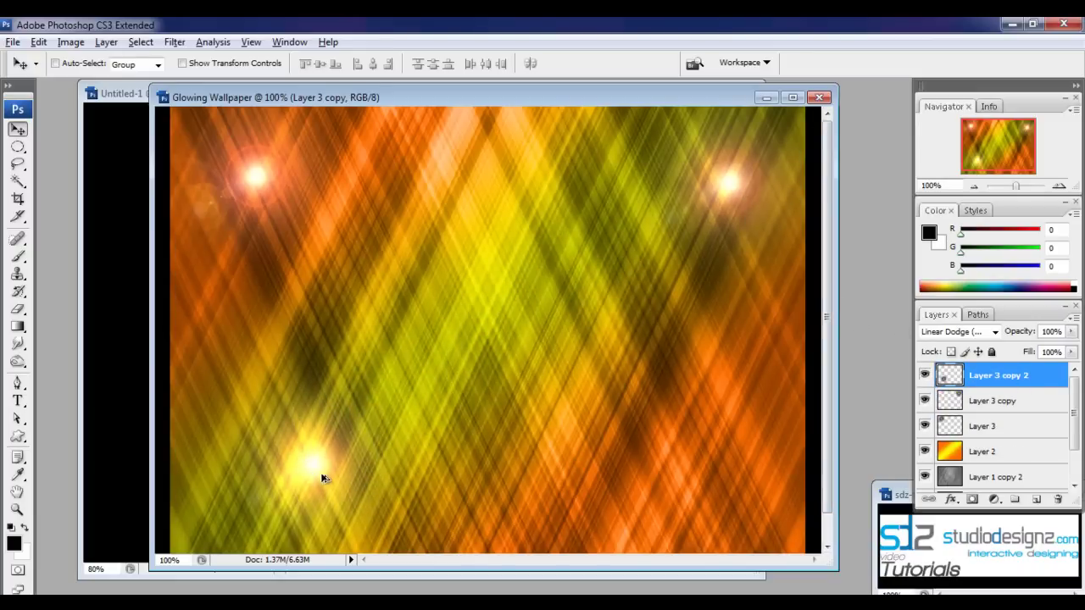
- Move the third glow to the lower right, rotating it to 105° and shrinking it to 56%
{"action": "left_click_drag", "start_coordinate": [316, 479], "coordinate": [696, 507]}
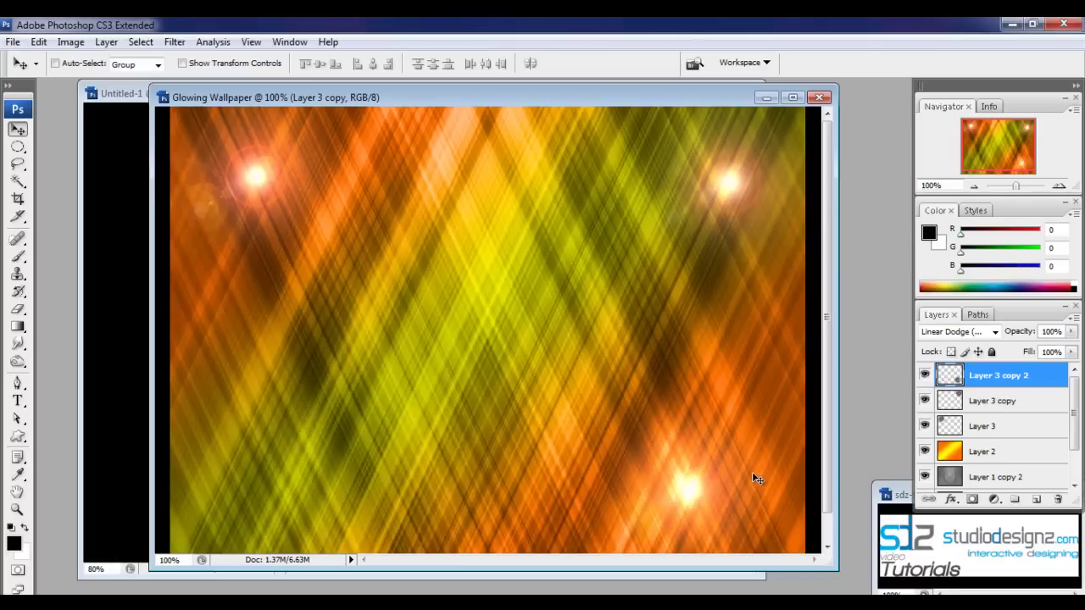
{"action": "key", "text": "ctrl+t"}
{"action": "left_click_drag", "start_coordinate": [509, 346], "coordinate": [679, 514]}
{"action": "key", "text": "Return"}
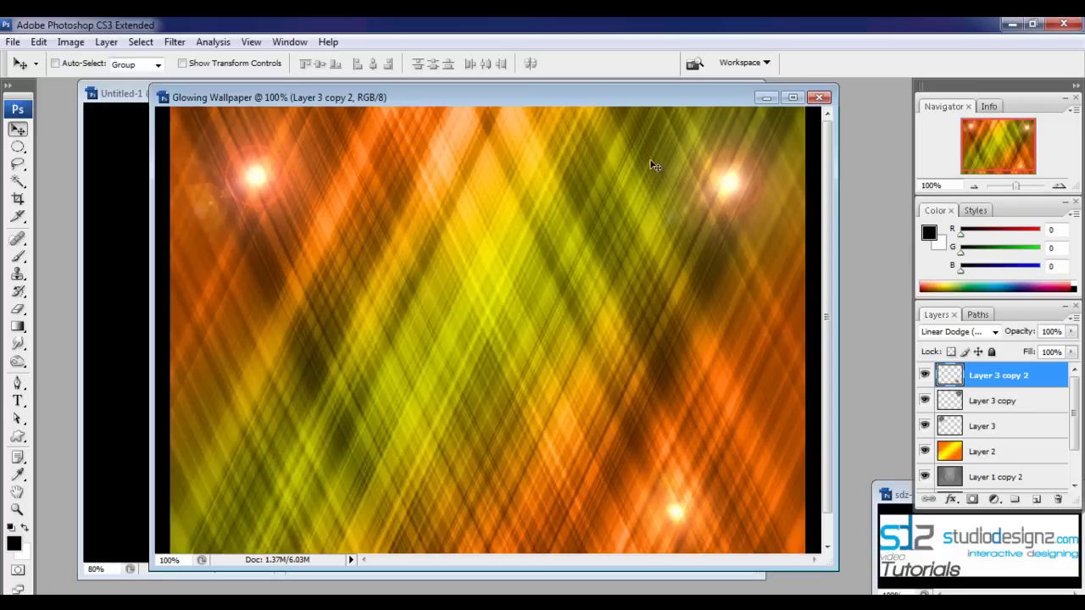
{"action": "left_click_drag", "start_coordinate": [576, 97], "coordinate": [677, 117]}
{"action": "left_click_drag", "start_coordinate": [386, 125], "coordinate": [464, 100]}
- Shrink the Glowing Wallpaper window and zoom it out to 50%
{"action": "left_click", "coordinate": [273, 99]}
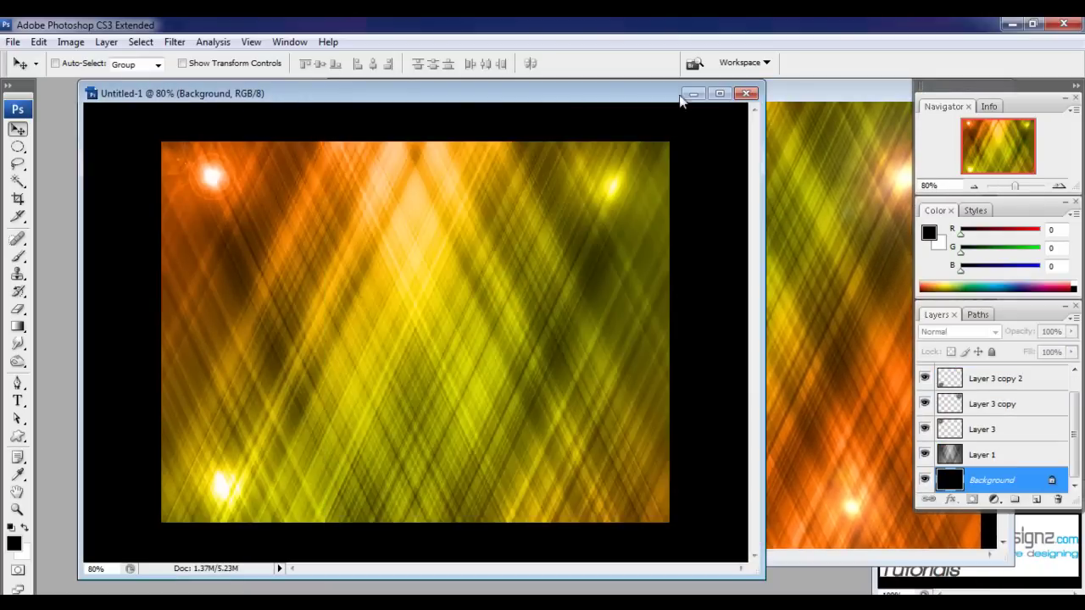
{"action": "left_click_drag", "start_coordinate": [801, 86], "coordinate": [564, 92]}
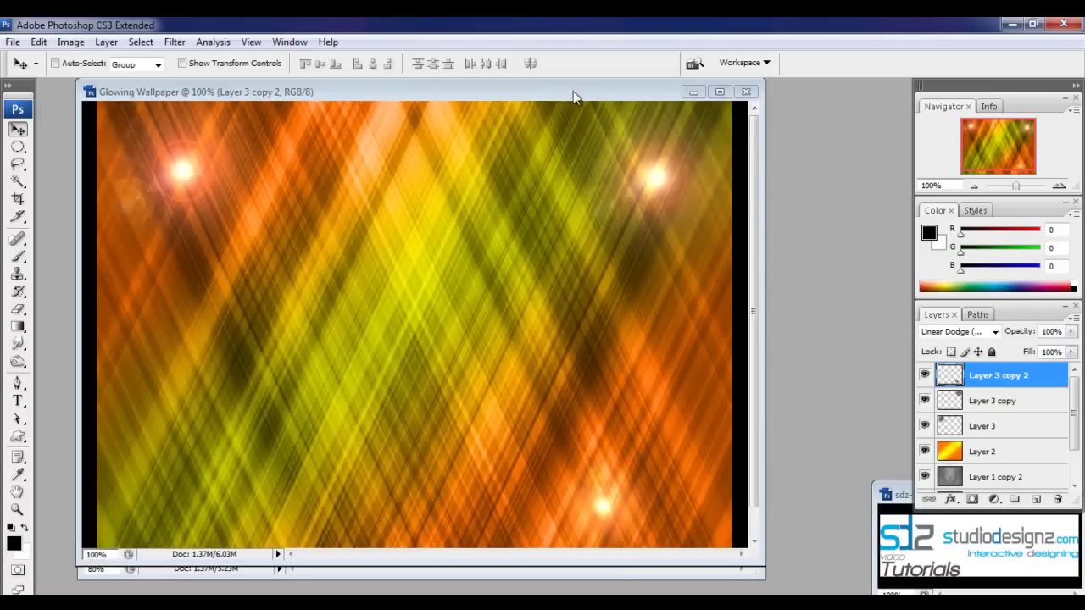
{"action": "left_click_drag", "start_coordinate": [765, 86], "coordinate": [511, 275]}
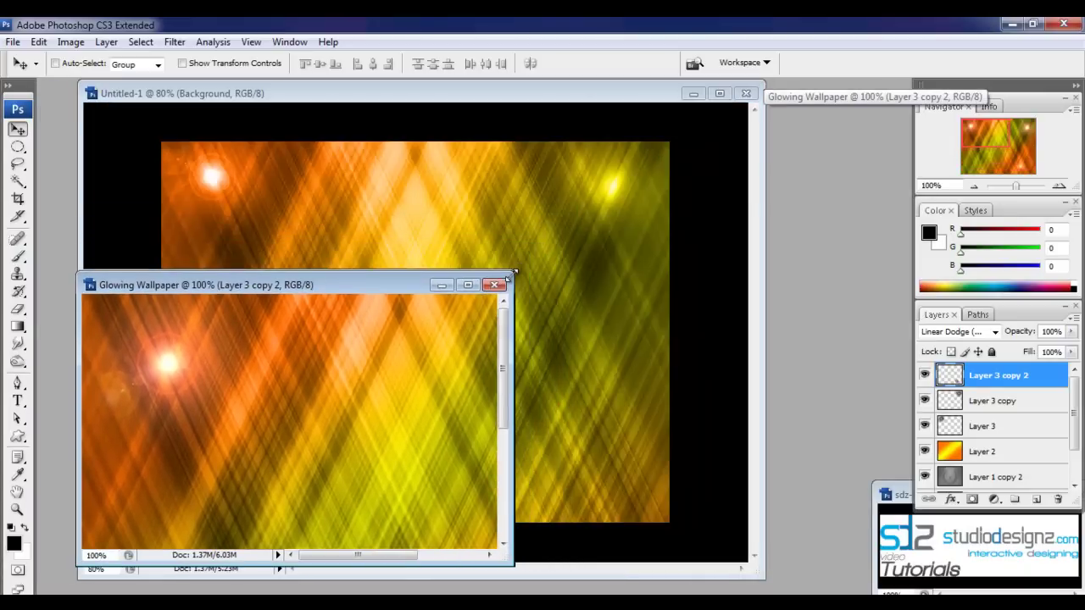
{"action": "key", "text": "ctrl+minus"}
{"action": "key", "text": "ctrl+minus"}
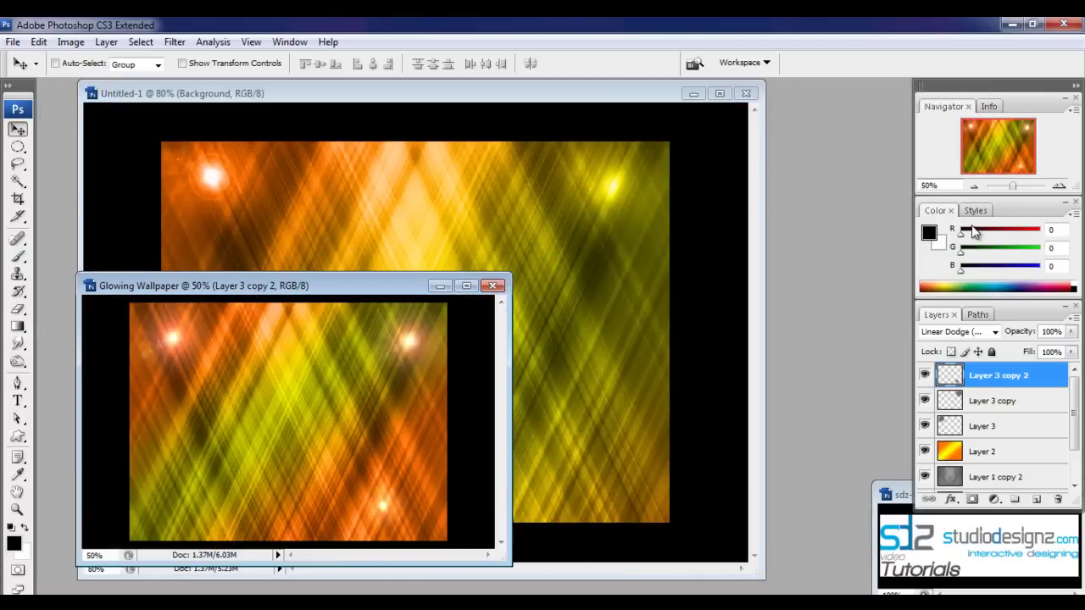
{"action": "left_click_drag", "start_coordinate": [346, 294], "coordinate": [553, 291]}
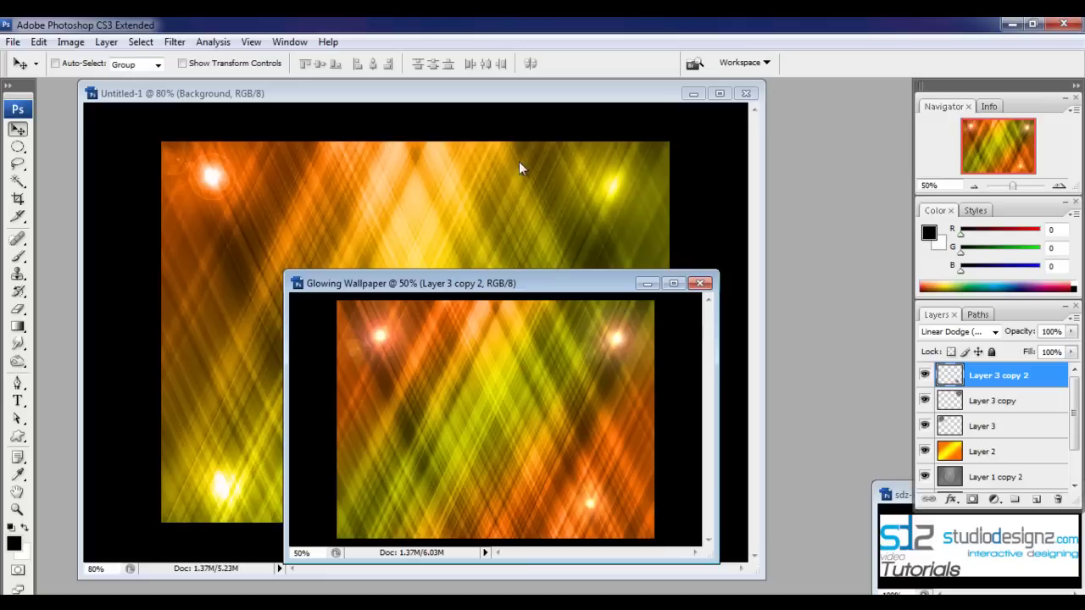
- Zoom Untitled-1 out to 50%, shrink it, and place Glowing Wallpaper beside it
{"action": "left_click", "coordinate": [520, 95]}
{"action": "key", "text": "ctrl+minus"}
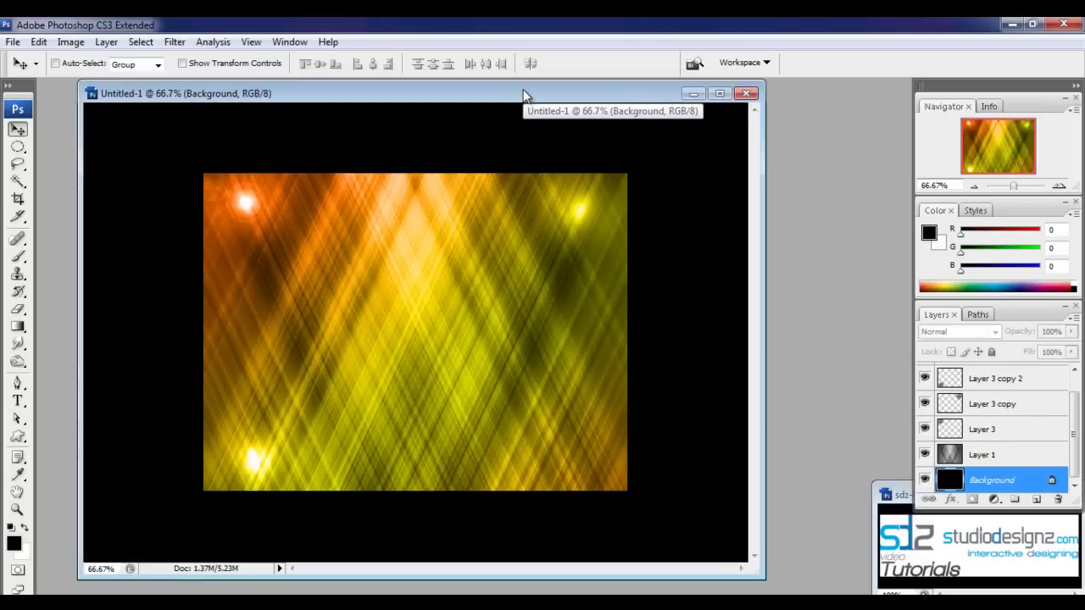
{"action": "key", "text": "ctrl+minus"}
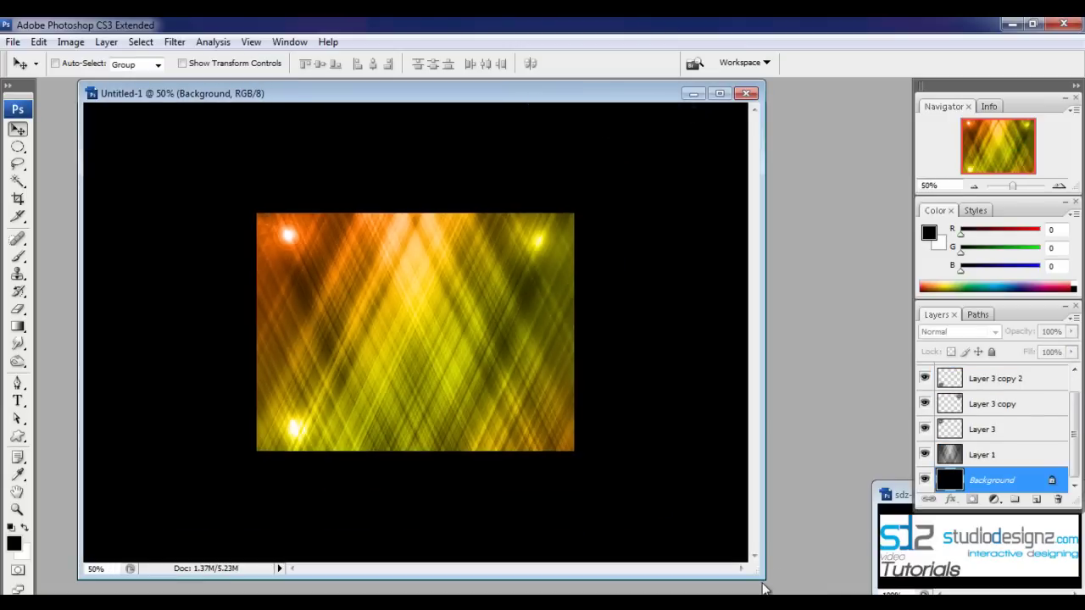
{"action": "left_click_drag", "start_coordinate": [763, 574], "coordinate": [454, 388]}
{"action": "left_click_drag", "start_coordinate": [540, 282], "coordinate": [667, 217]}
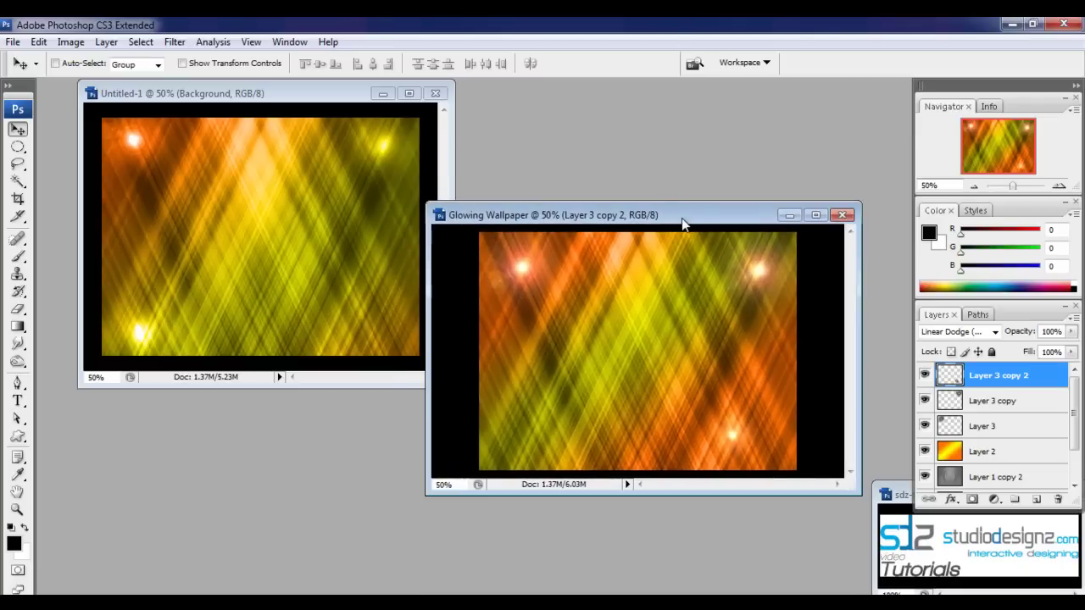